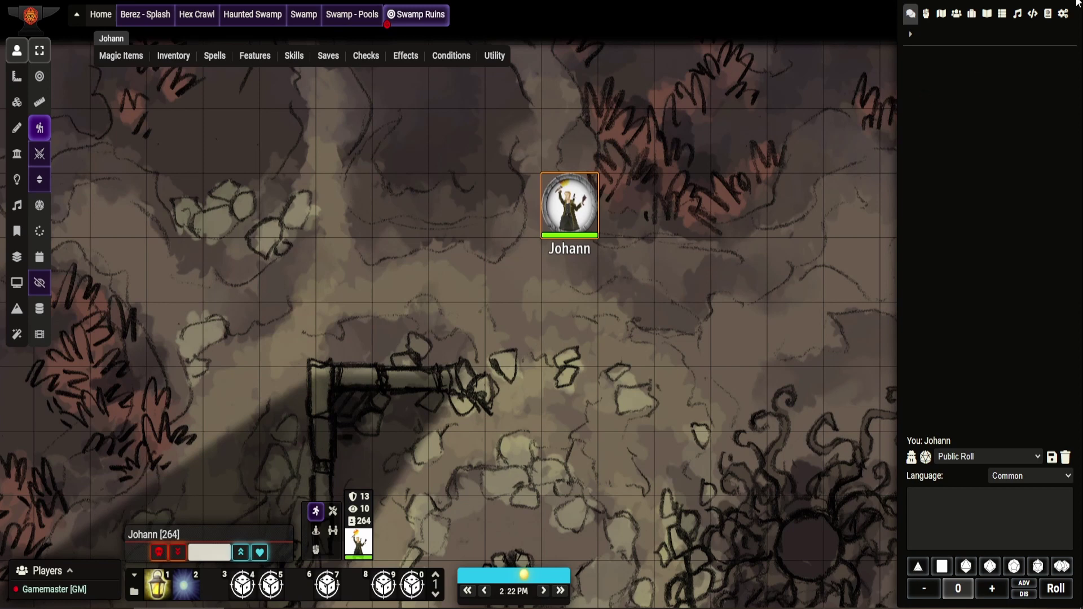
Open Configure Settings and filter Module Settings by 'hu'
{"action": "left_click", "coordinate": [1063, 13]}
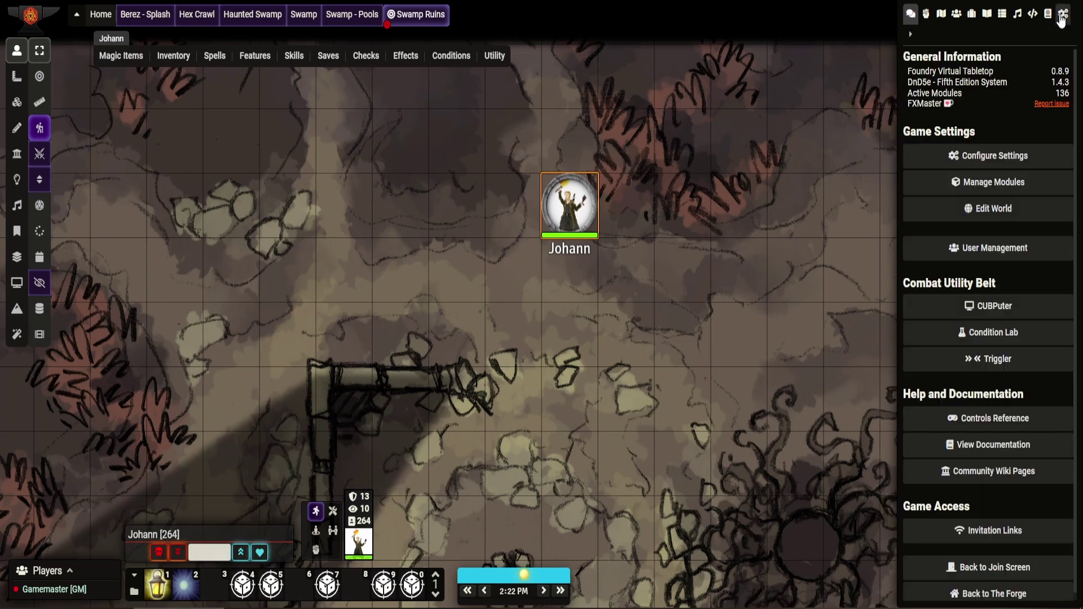
{"action": "left_click", "coordinate": [955, 155]}
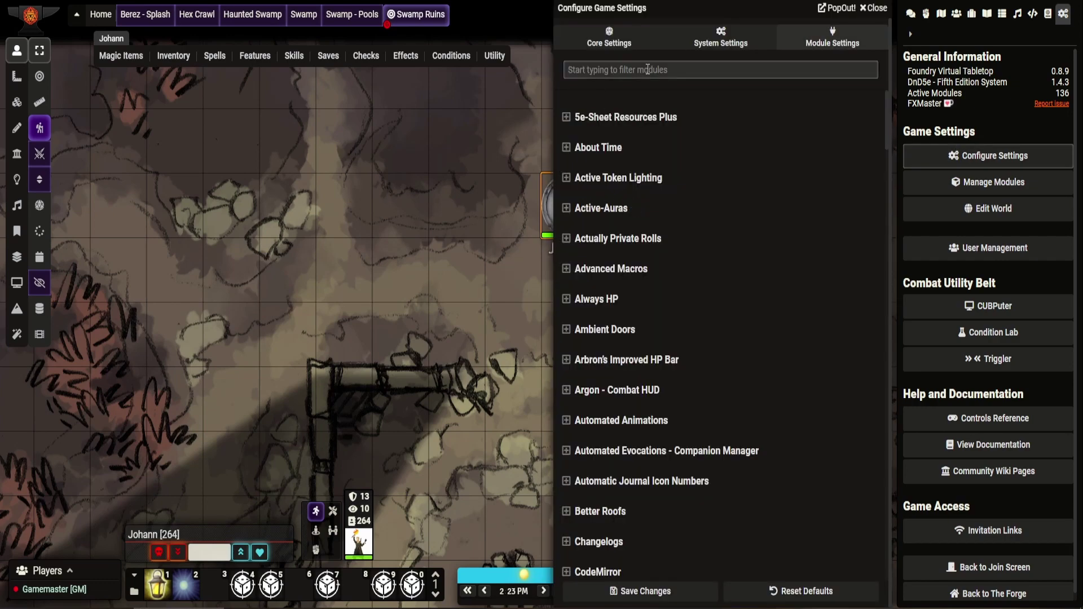
{"action": "left_click", "coordinate": [648, 69]}
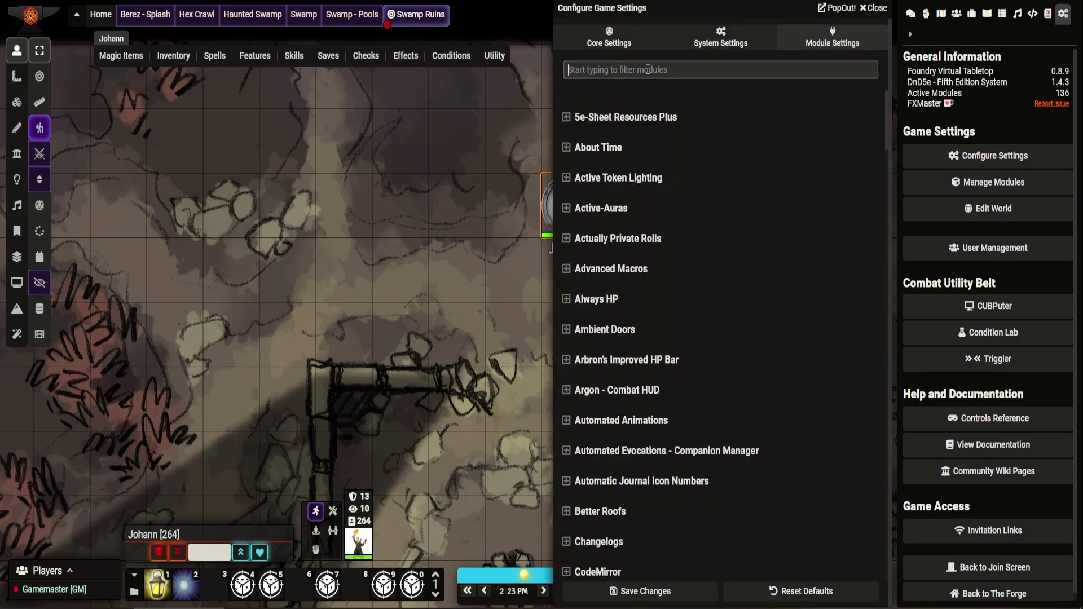
{"action": "type", "text": "h"}
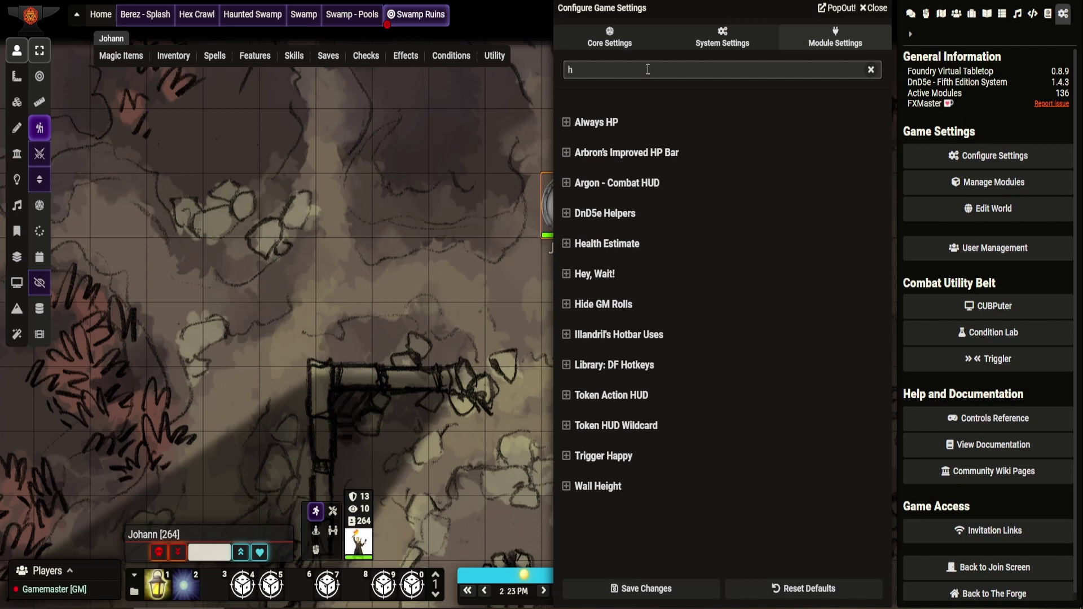
{"action": "type", "text": "u"}
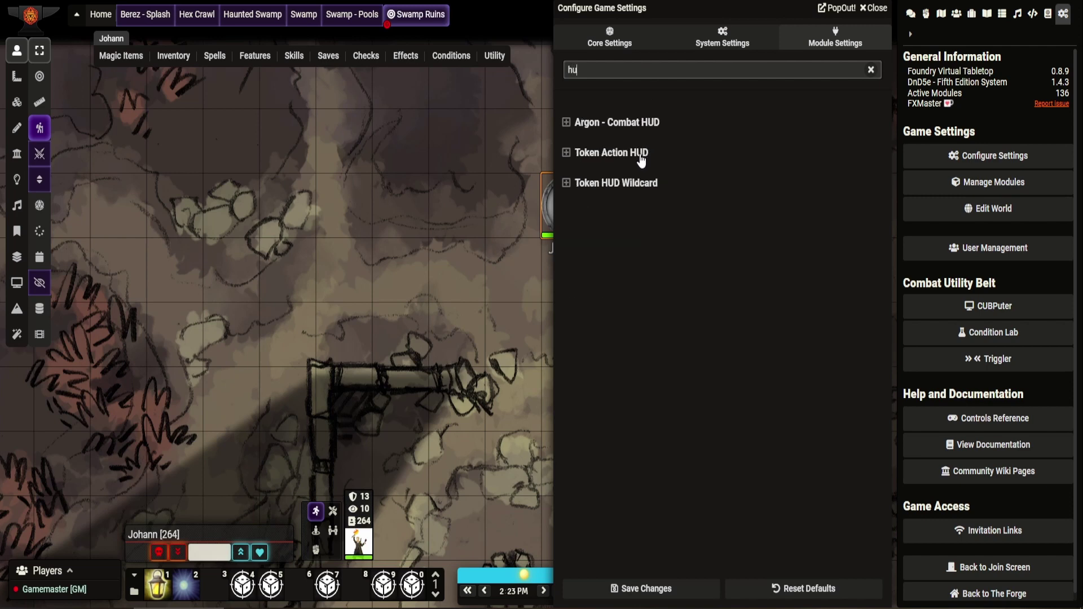
Expand Token Action HUD's settings, leaving the roll handler on Core D&D5e
{"action": "left_click", "coordinate": [624, 161]}
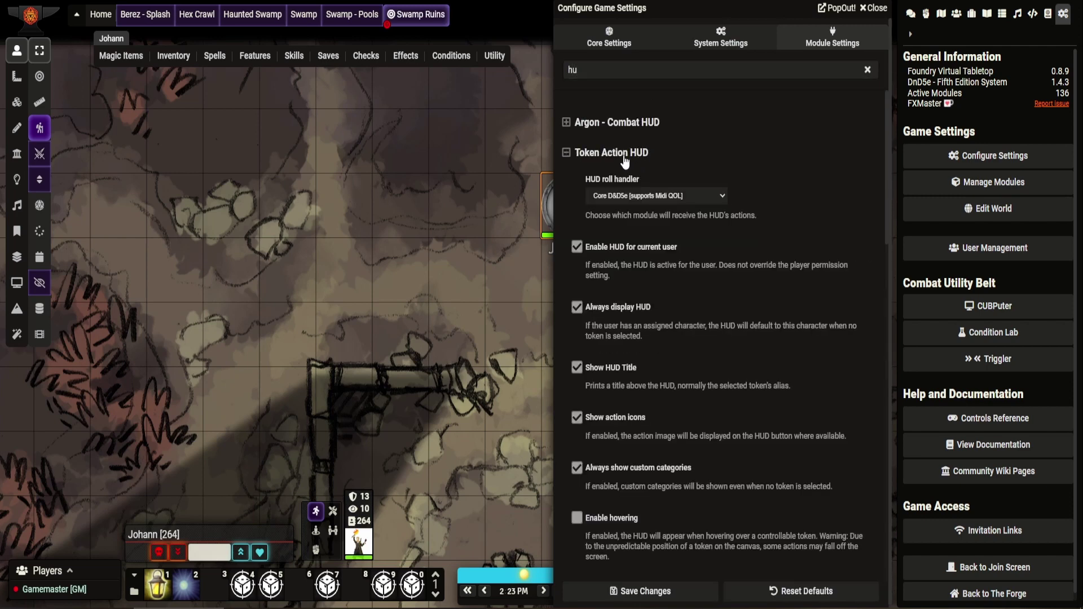
{"action": "scroll", "coordinate": [624, 162], "scroll_direction": "down", "scroll_amount": 2}
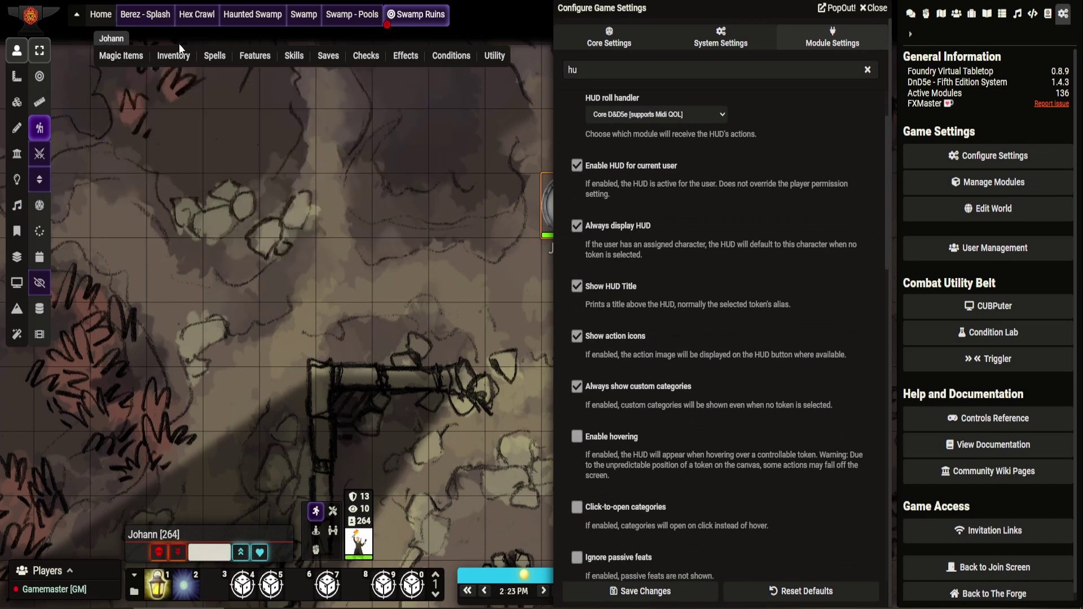
{"action": "mouse_move", "coordinate": [328, 56]}
{"action": "left_click", "coordinate": [652, 119]}
{"action": "left_click", "coordinate": [672, 118]}
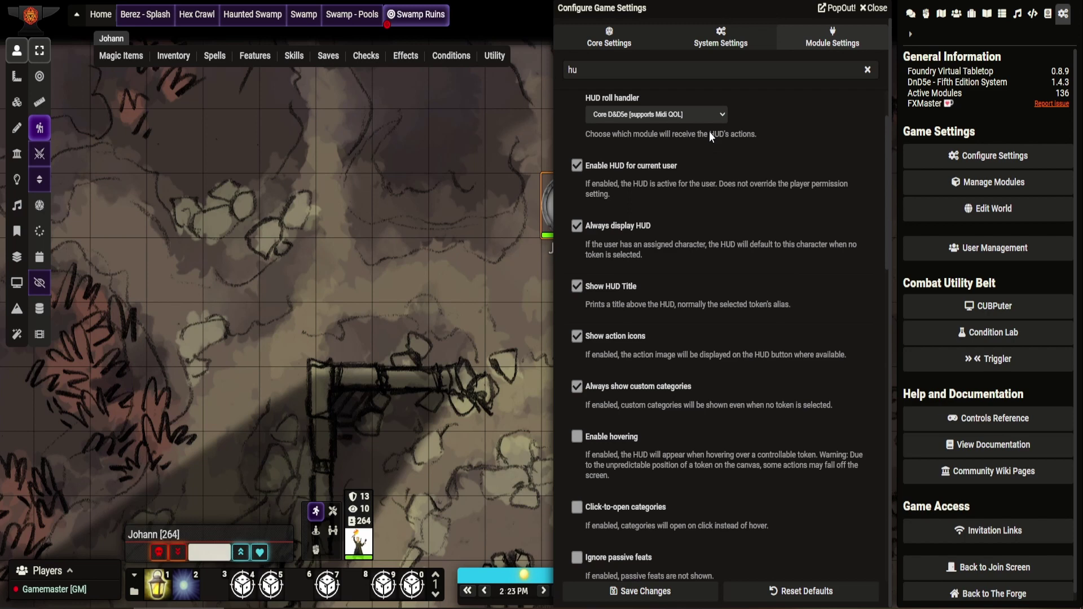
{"action": "scroll", "coordinate": [691, 181], "scroll_direction": "down", "scroll_amount": 1}
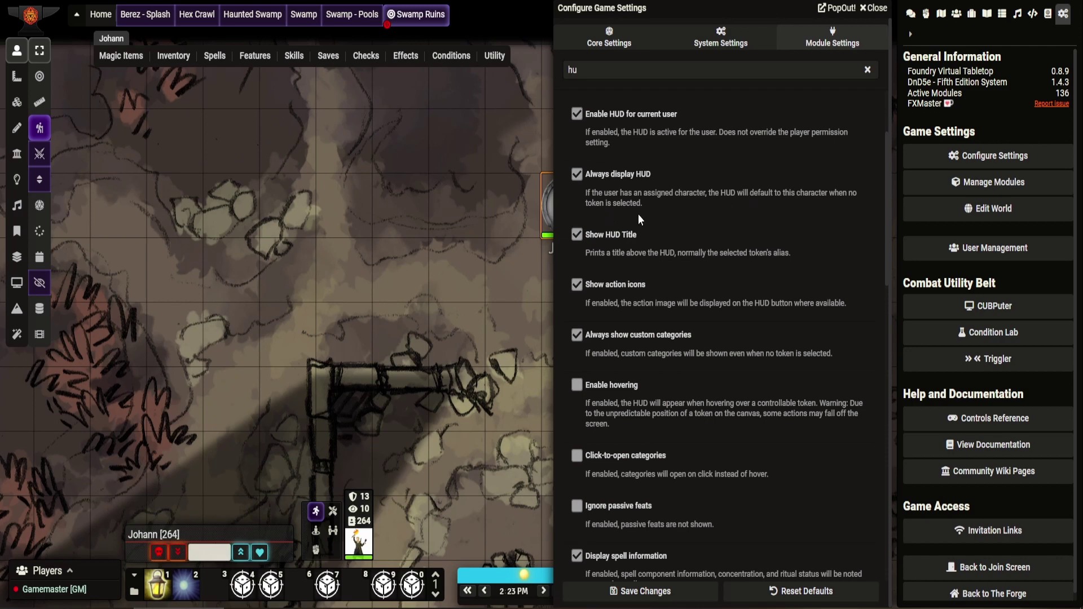
{"action": "scroll", "coordinate": [723, 251], "scroll_direction": "down", "scroll_amount": 1}
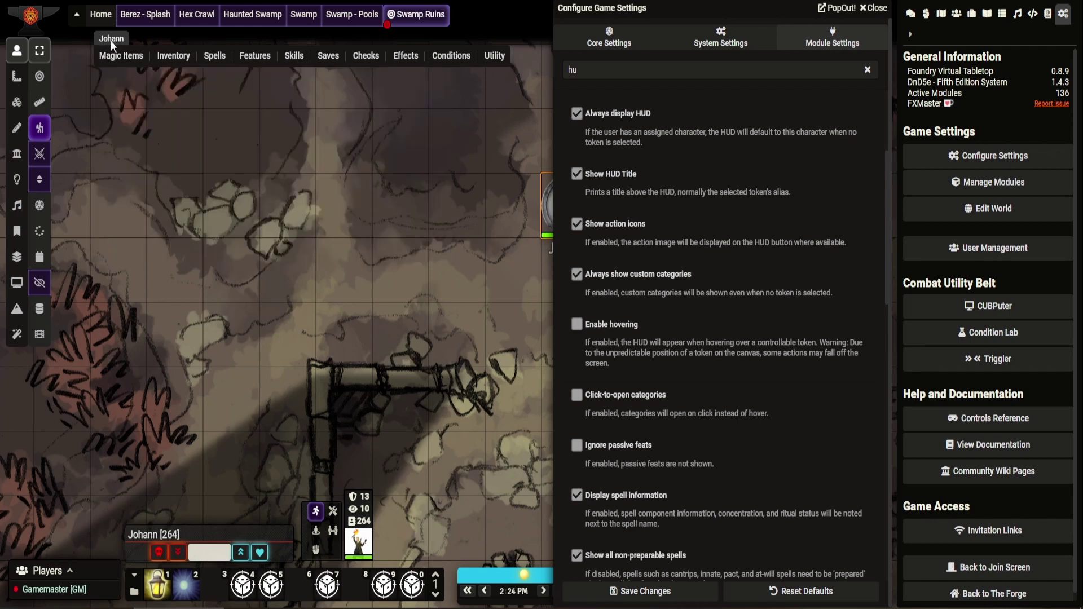
{"action": "mouse_move", "coordinate": [121, 56]}
{"action": "scroll", "coordinate": [698, 275], "scroll_direction": "down", "scroll_amount": 1}
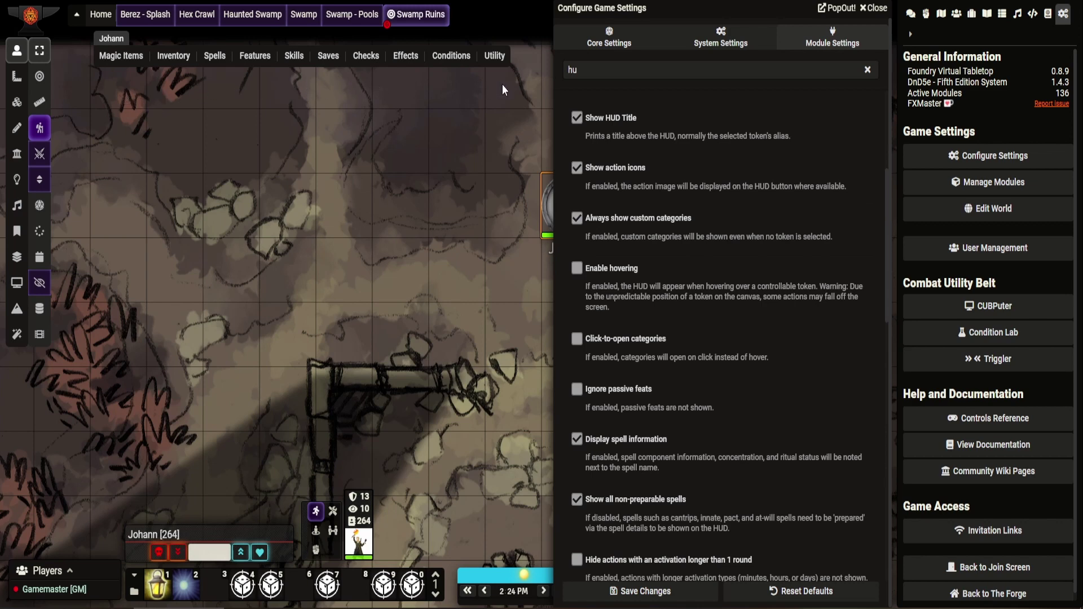
{"action": "mouse_move", "coordinate": [495, 57]}
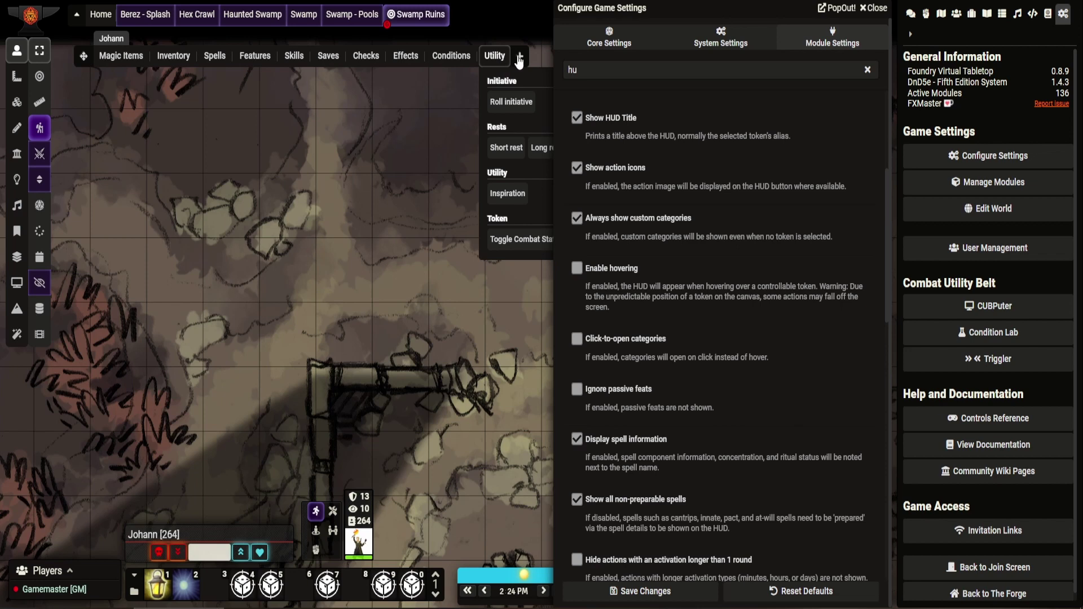
{"action": "left_click", "coordinate": [520, 57]}
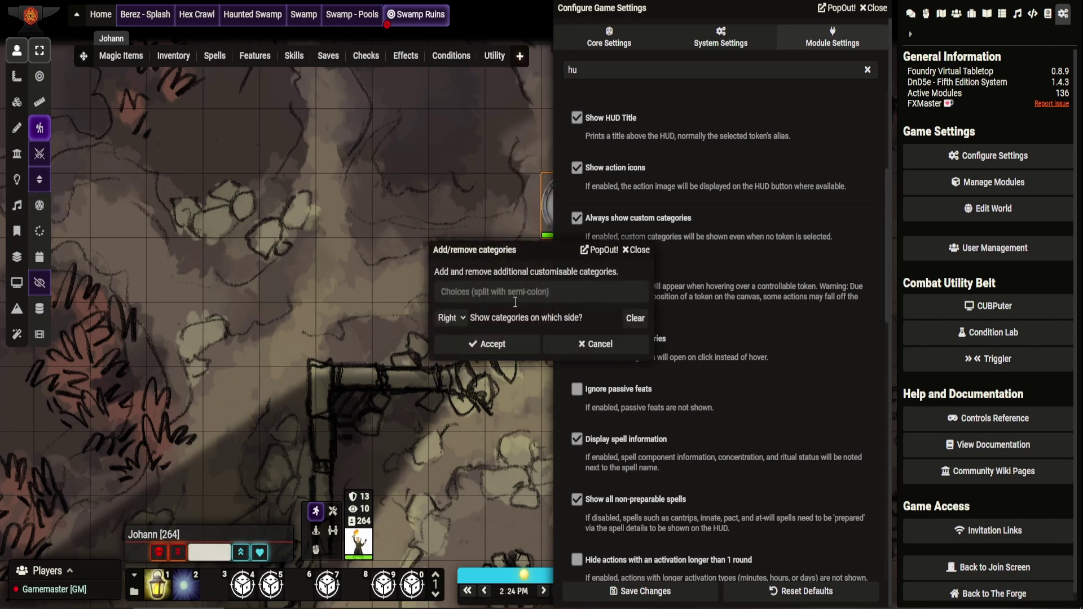
{"action": "left_click", "coordinate": [639, 250]}
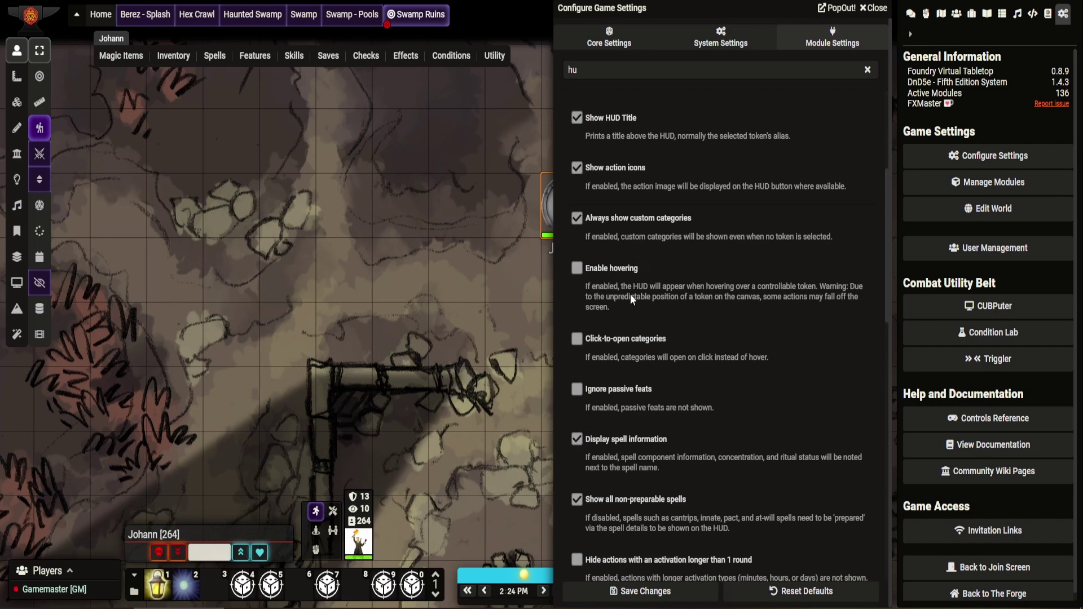
Tick 'Click-to-open categories' in the Token Action HUD module settings
{"action": "scroll", "coordinate": [684, 298], "scroll_direction": "down", "scroll_amount": 1}
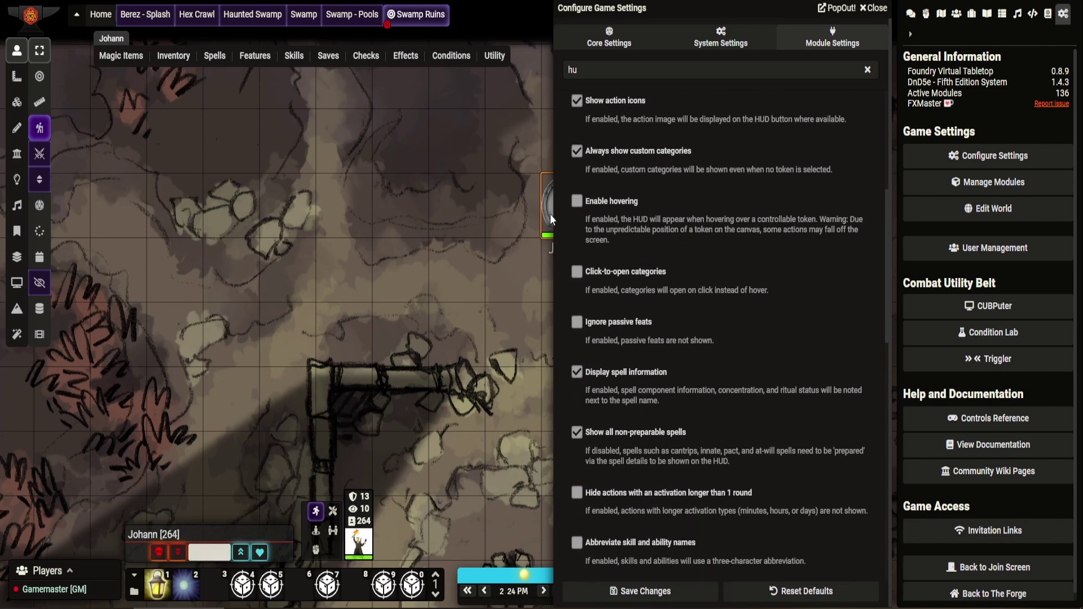
{"action": "mouse_move", "coordinate": [294, 56]}
{"action": "scroll", "coordinate": [720, 273], "scroll_direction": "down", "scroll_amount": 1}
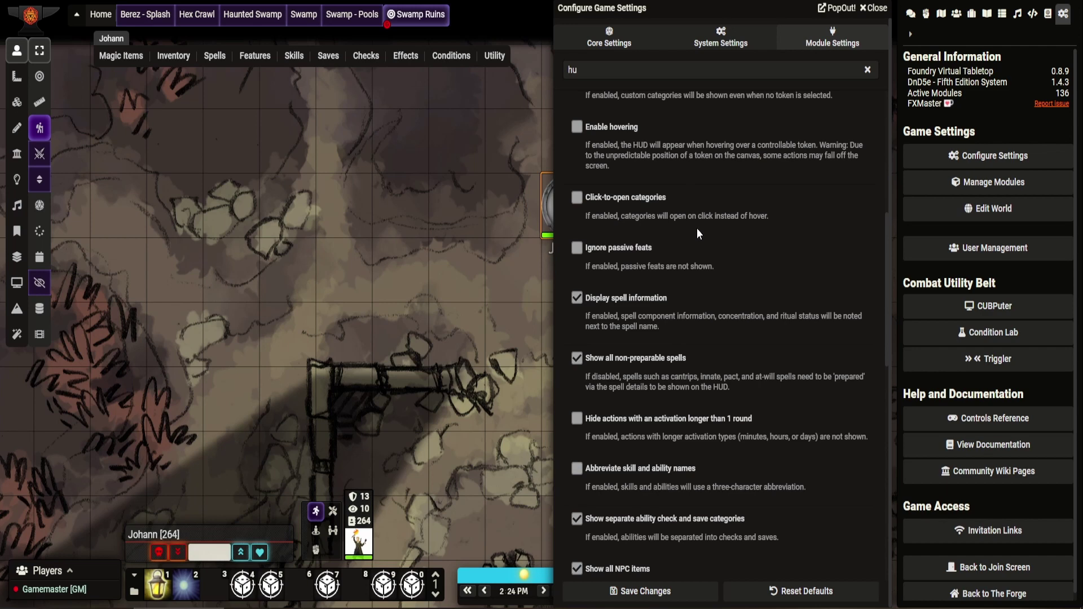
{"action": "scroll", "coordinate": [696, 228], "scroll_direction": "down", "scroll_amount": 1}
{"action": "mouse_move", "coordinate": [219, 69]}
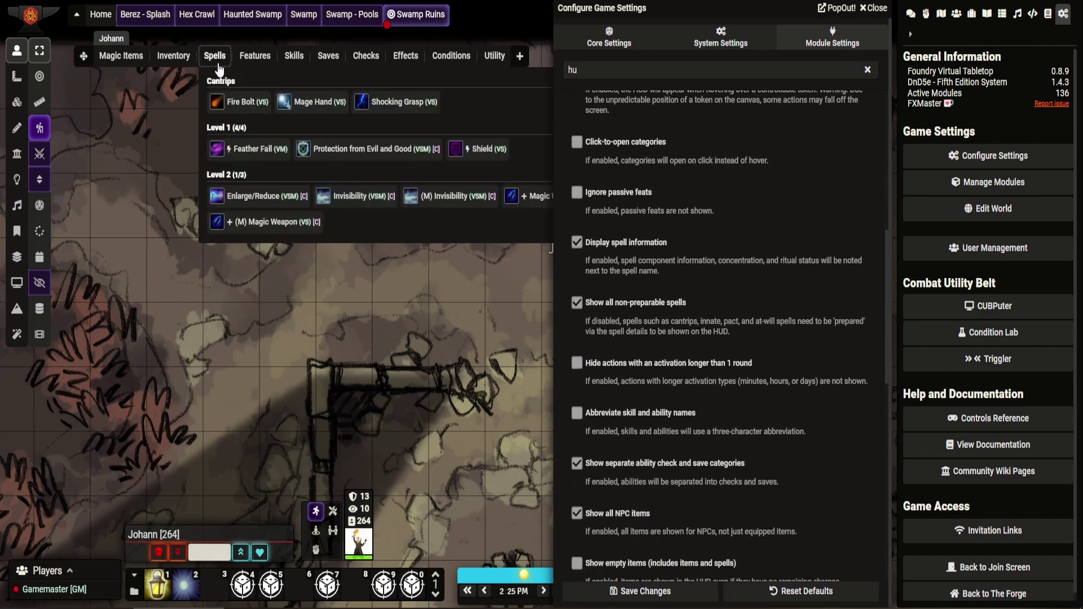
{"action": "left_click", "coordinate": [582, 144]}
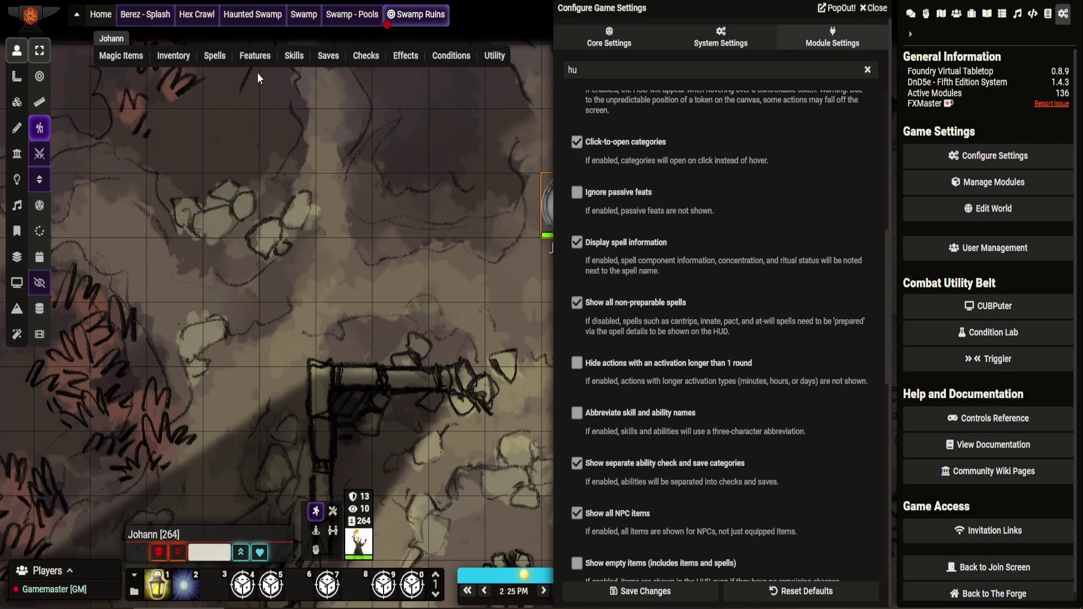
{"action": "mouse_move", "coordinate": [253, 60]}
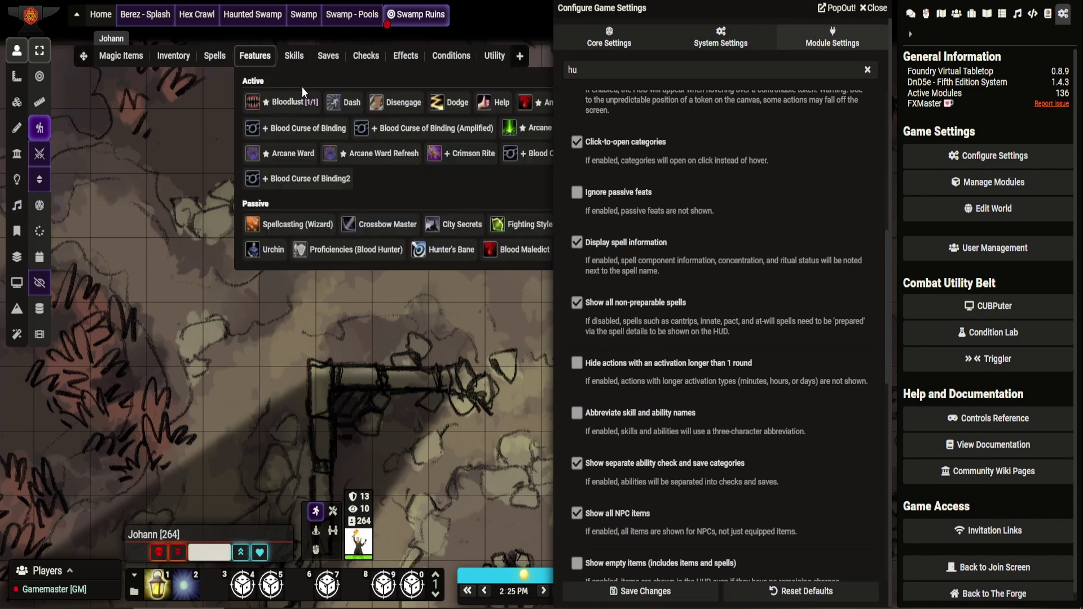
{"action": "mouse_move", "coordinate": [134, 61]}
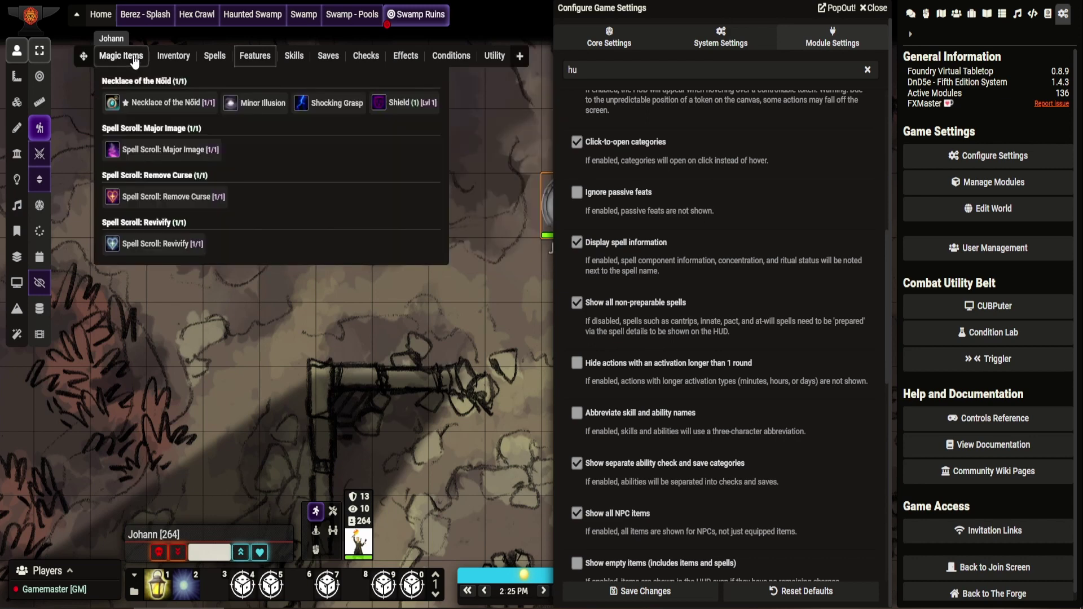
{"action": "mouse_move", "coordinate": [172, 61]}
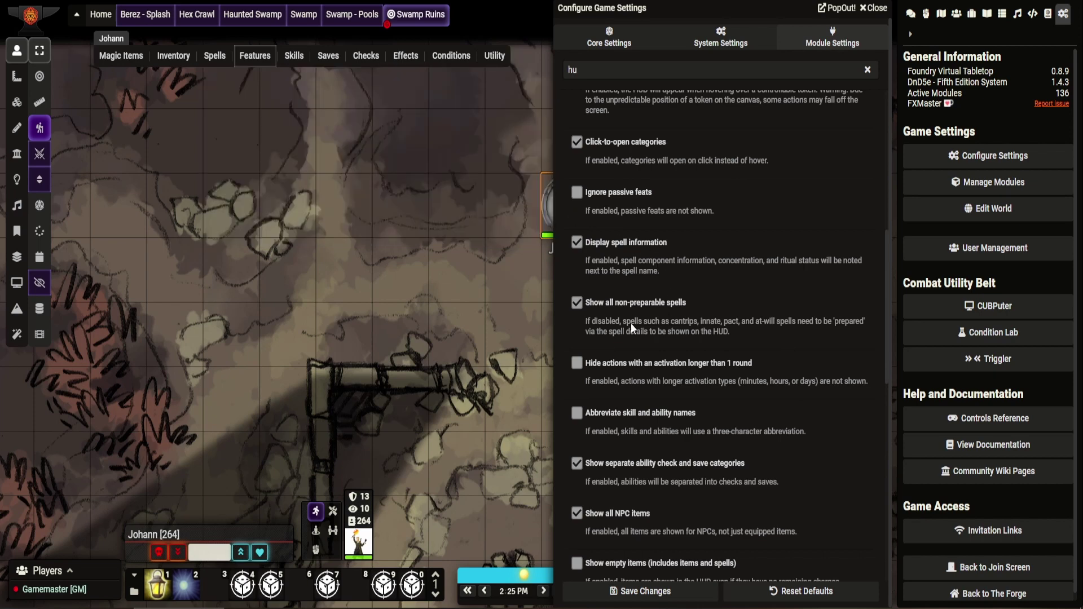
{"action": "scroll", "coordinate": [649, 325], "scroll_direction": "down", "scroll_amount": 2}
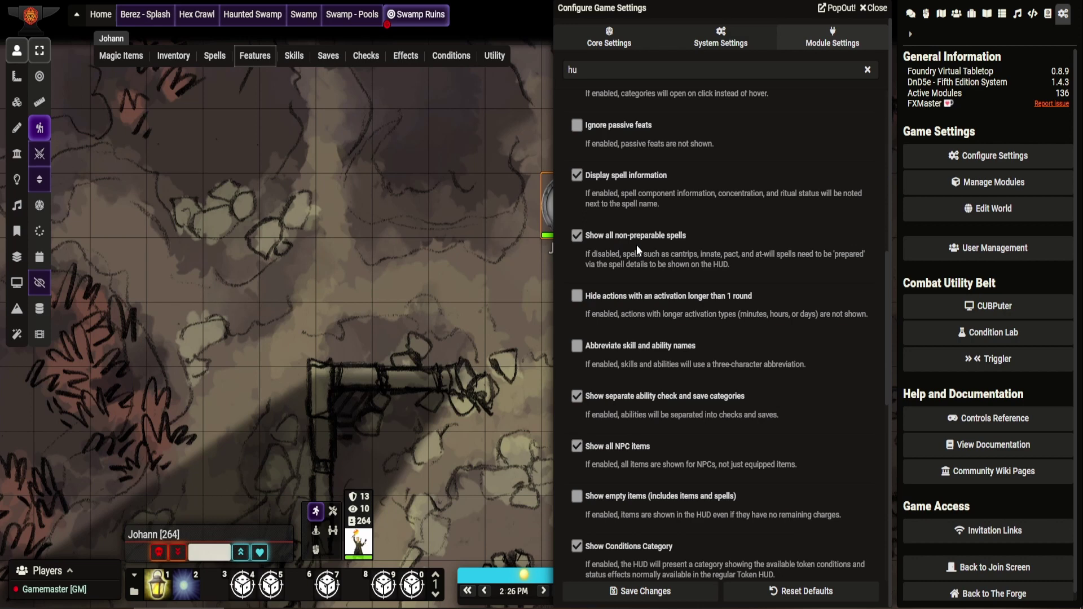
{"action": "scroll", "coordinate": [636, 245], "scroll_direction": "down", "scroll_amount": 1}
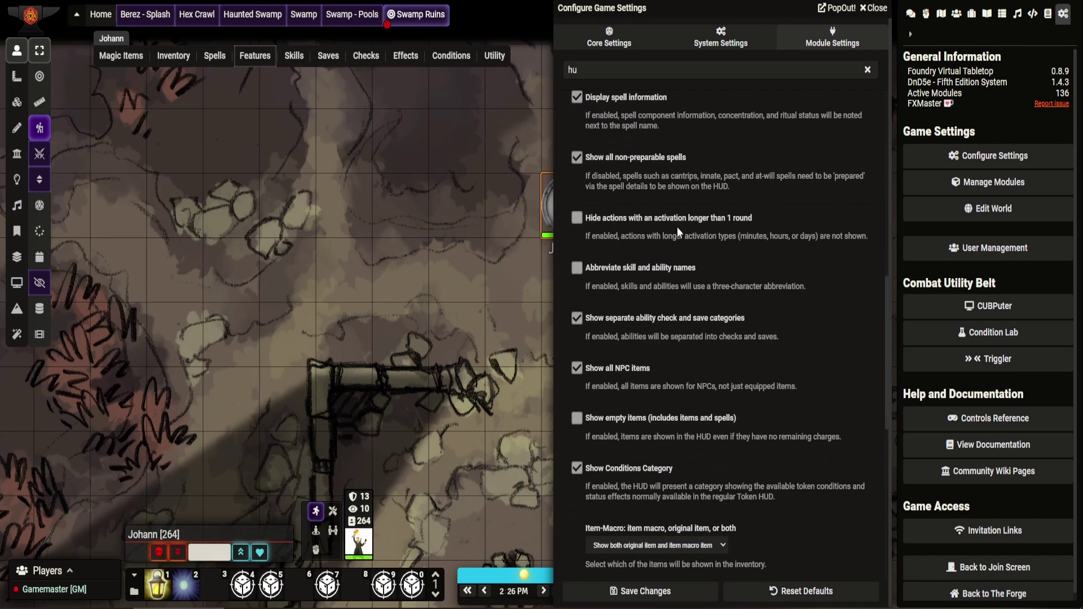
{"action": "scroll", "coordinate": [775, 252], "scroll_direction": "down", "scroll_amount": 1}
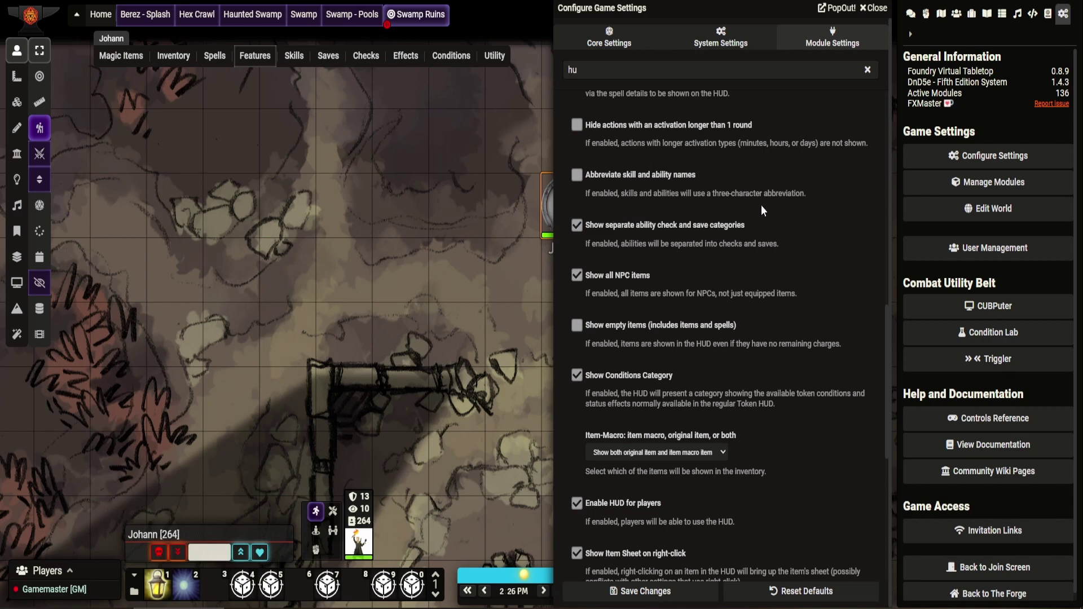
{"action": "scroll", "coordinate": [761, 210], "scroll_direction": "down", "scroll_amount": 1}
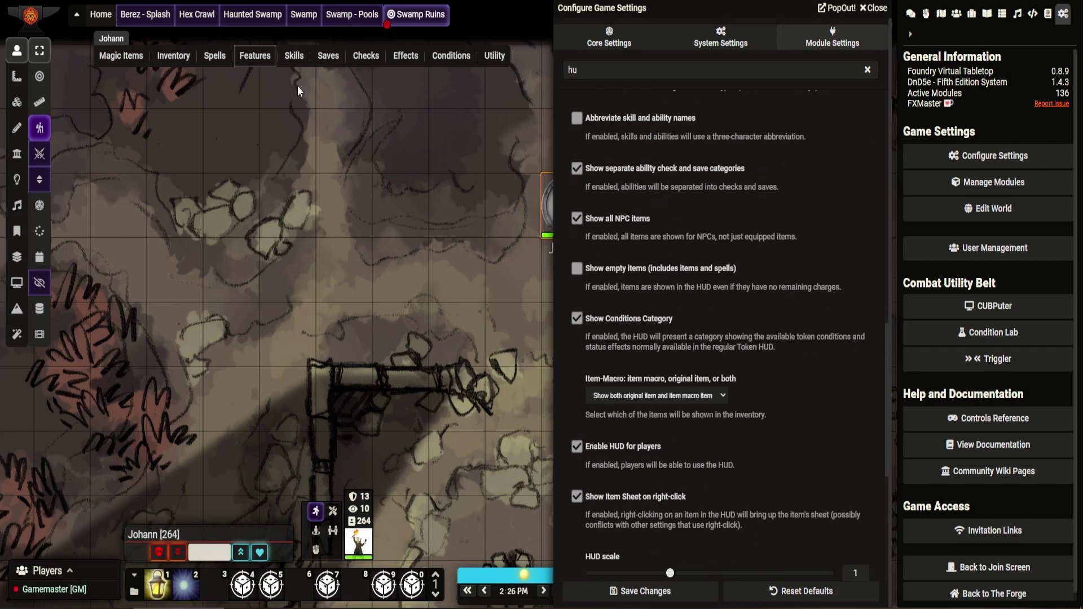
{"action": "mouse_move", "coordinate": [338, 63]}
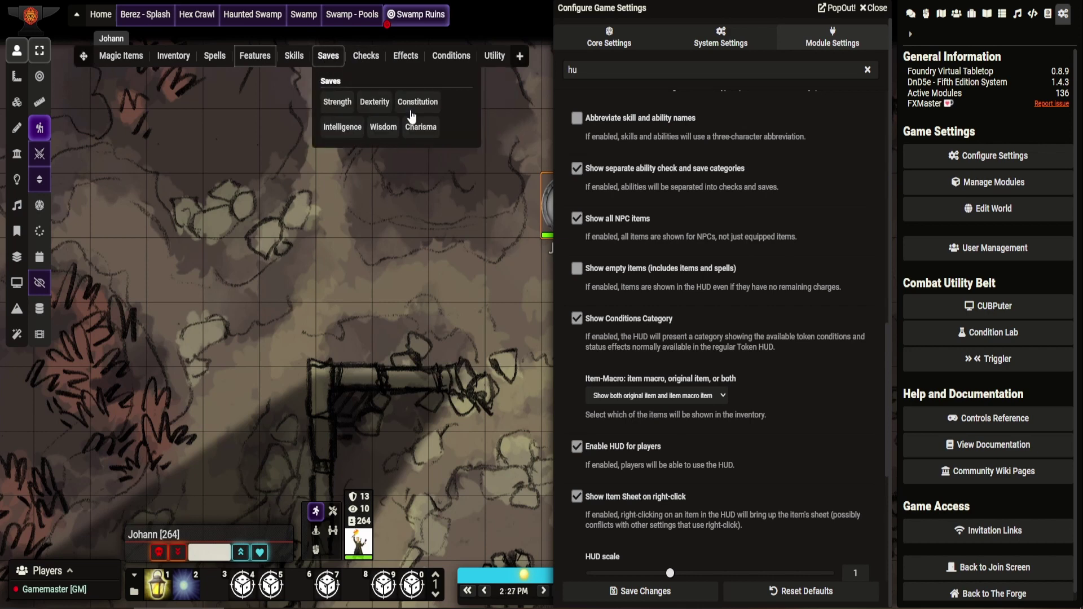
{"action": "left_click", "coordinate": [576, 169]}
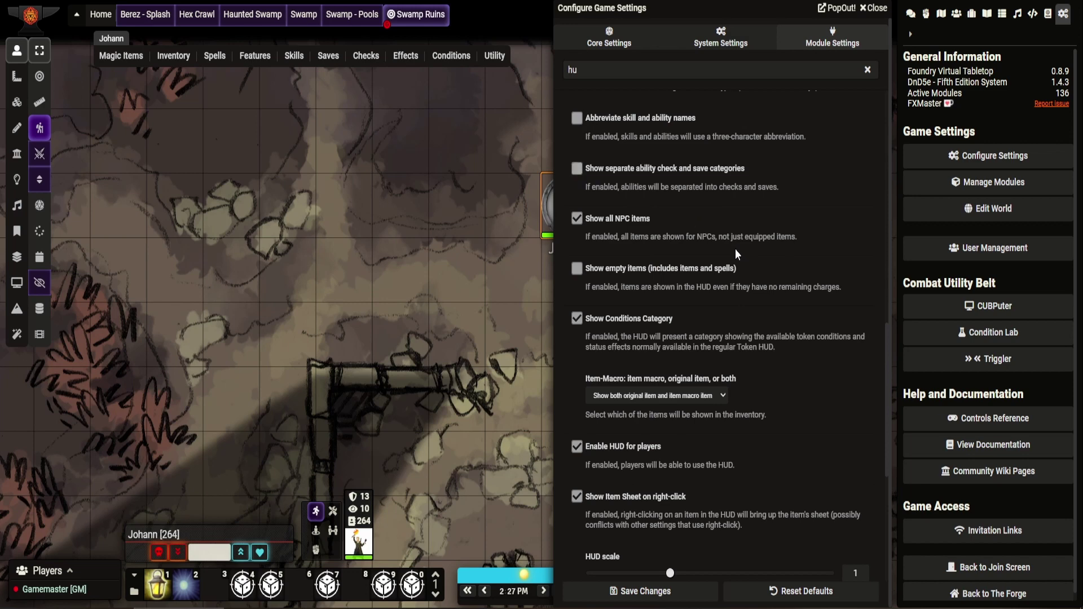
{"action": "scroll", "coordinate": [735, 249], "scroll_direction": "down", "scroll_amount": 1}
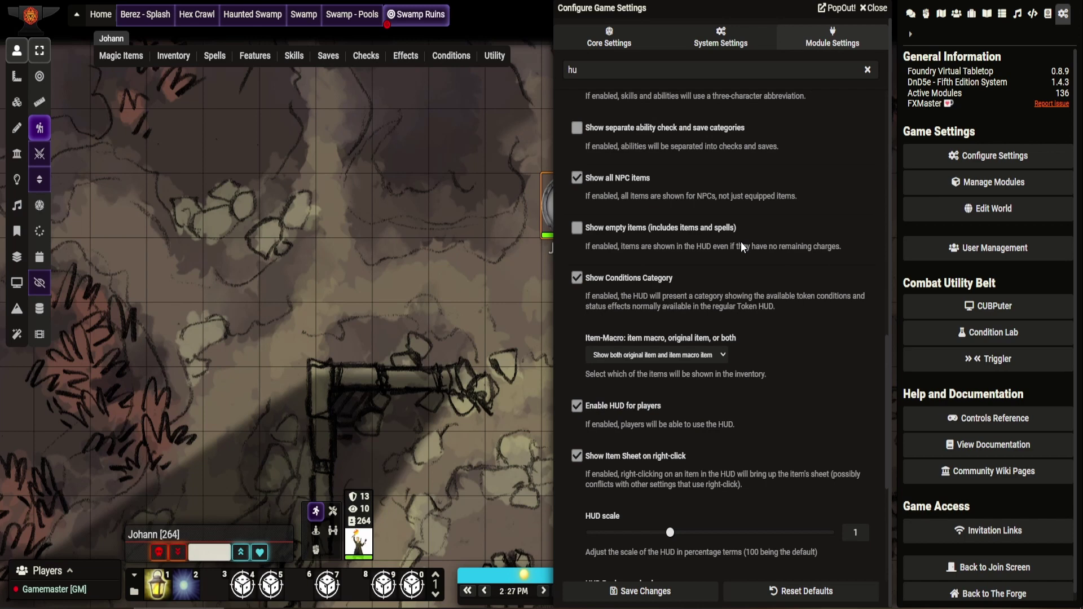
{"action": "scroll", "coordinate": [741, 244], "scroll_direction": "down", "scroll_amount": 1}
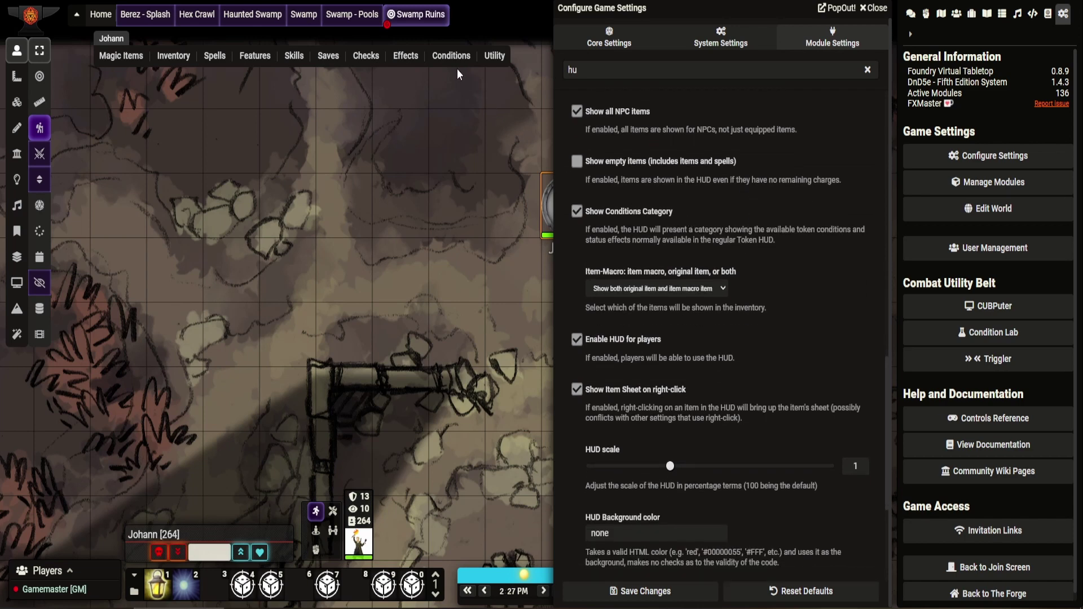
Set the Item-Macro option to 'Show the original item' and preview the HUD's Magic Items
{"action": "mouse_move", "coordinate": [451, 67]}
{"action": "left_click", "coordinate": [724, 289]}
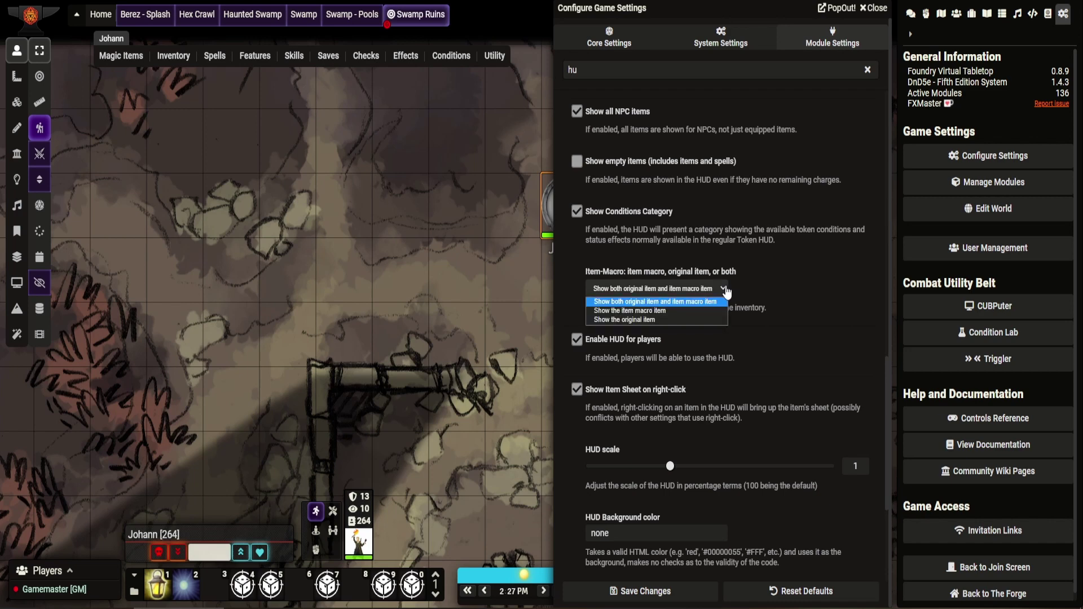
{"action": "left_click", "coordinate": [691, 320]}
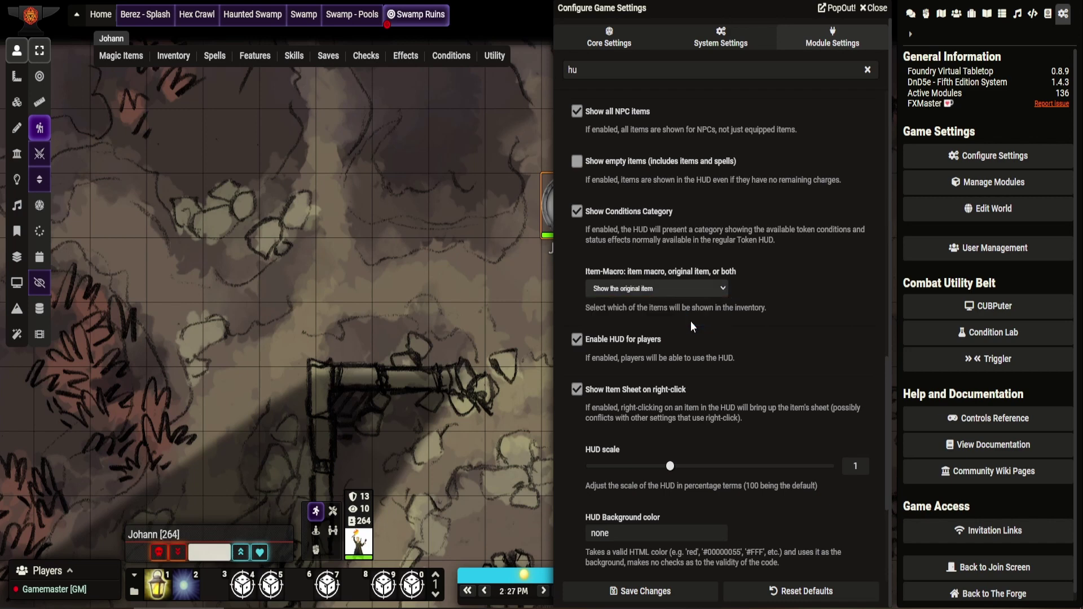
{"action": "scroll", "coordinate": [756, 292], "scroll_direction": "down", "scroll_amount": 2}
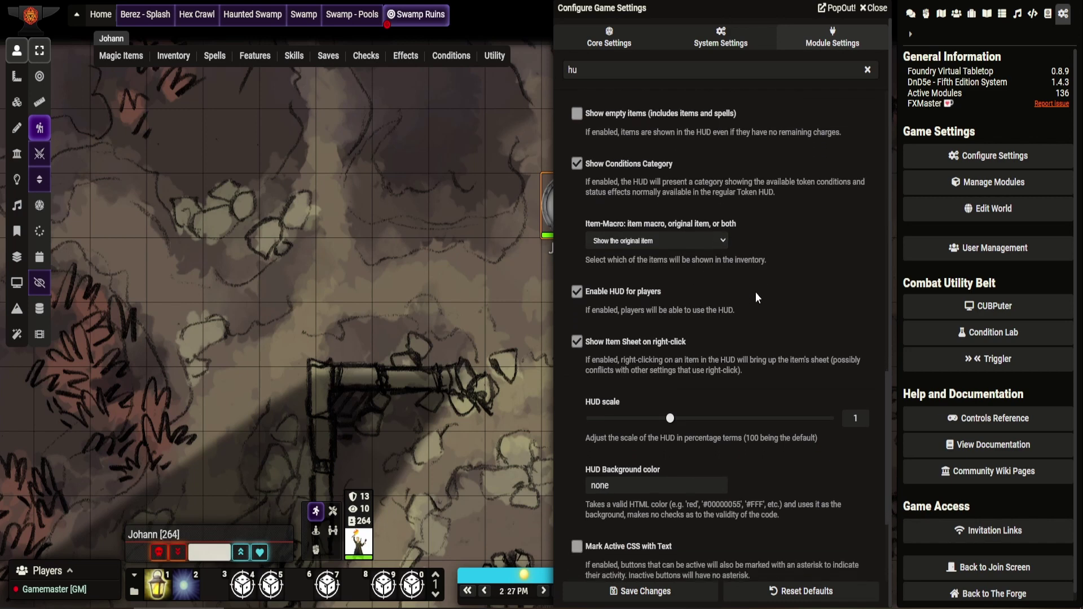
{"action": "mouse_move", "coordinate": [123, 64]}
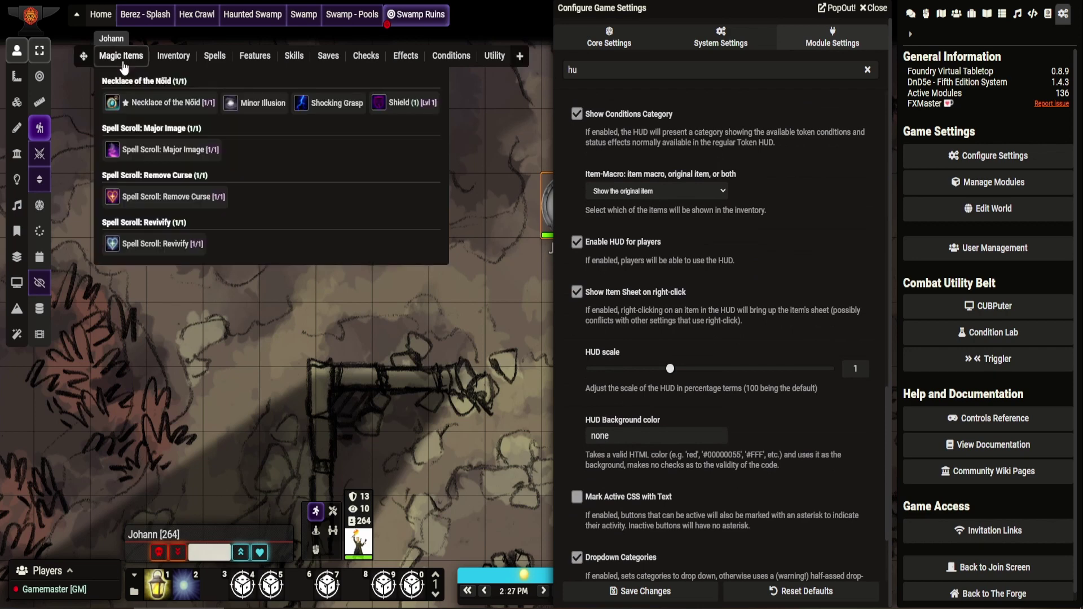
{"action": "mouse_move", "coordinate": [181, 67]}
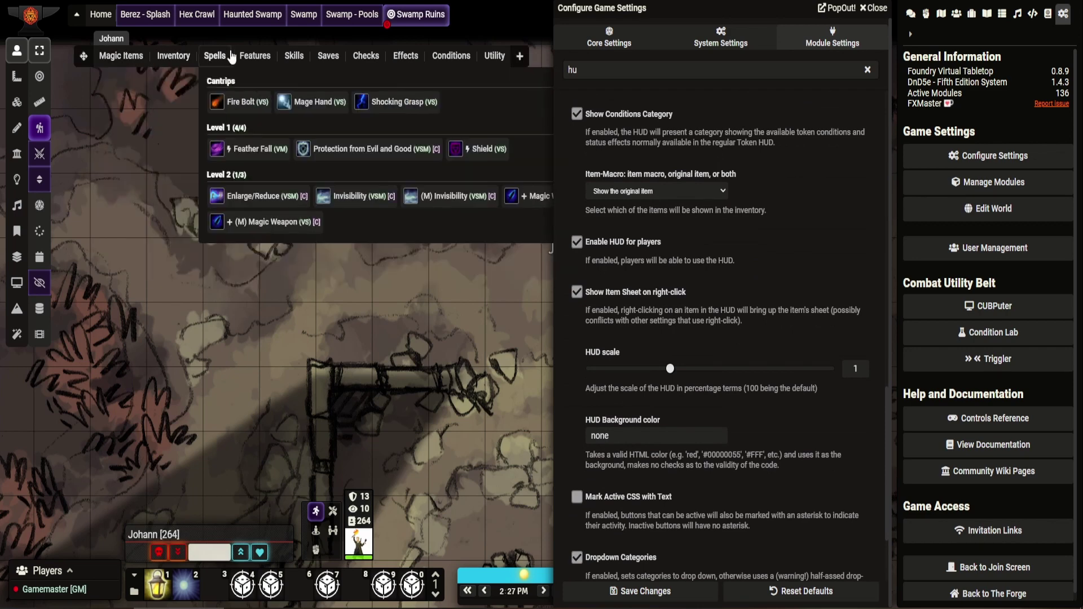
{"action": "mouse_move", "coordinate": [258, 58]}
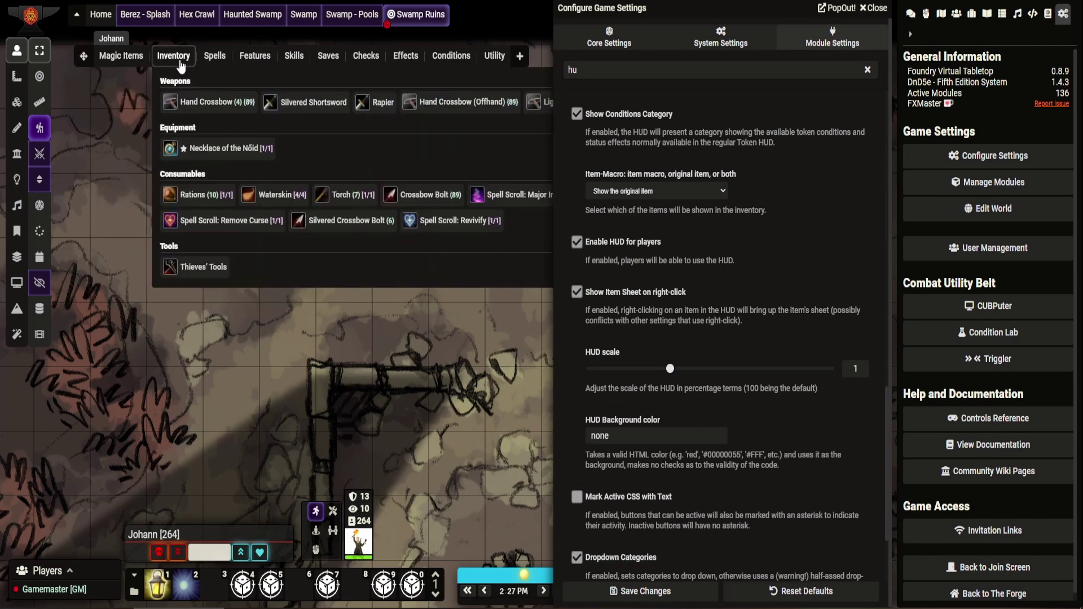
{"action": "mouse_move", "coordinate": [219, 63]}
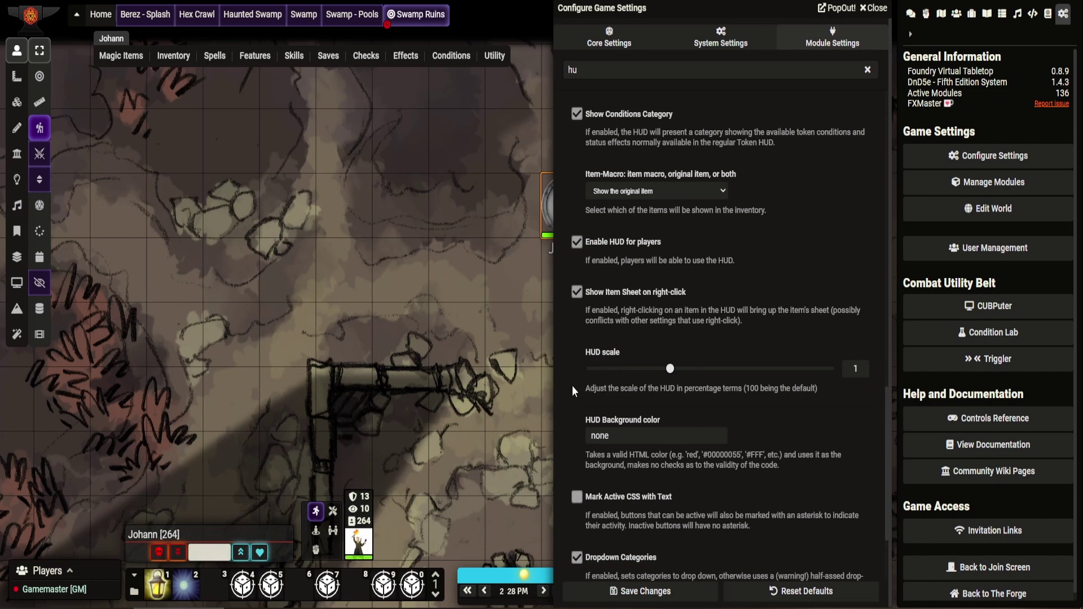
{"action": "scroll", "coordinate": [570, 388], "scroll_direction": "down", "scroll_amount": 2}
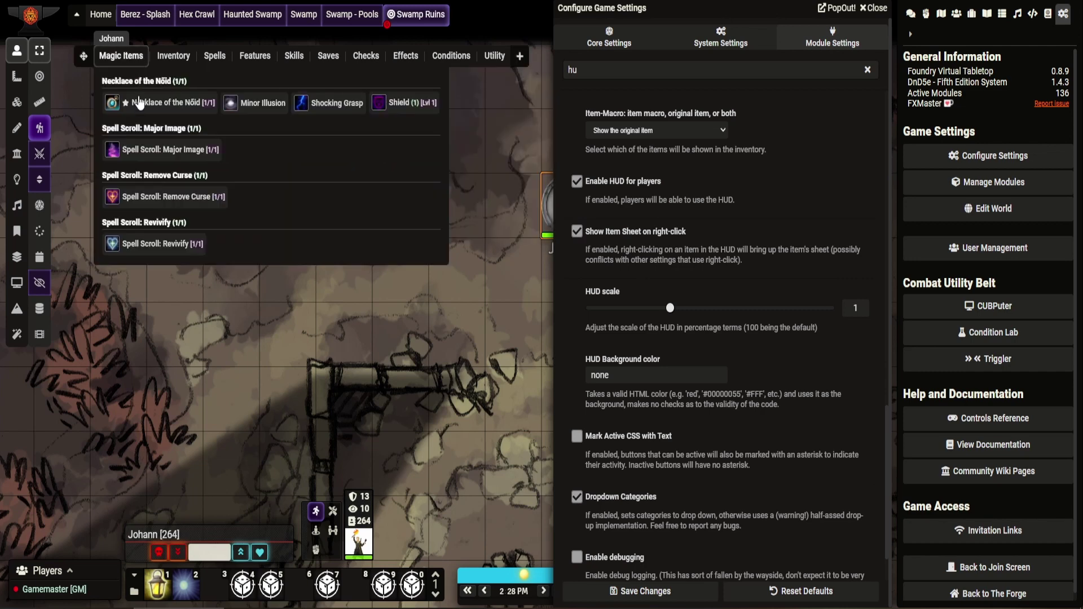
{"action": "right_click", "coordinate": [140, 105]}
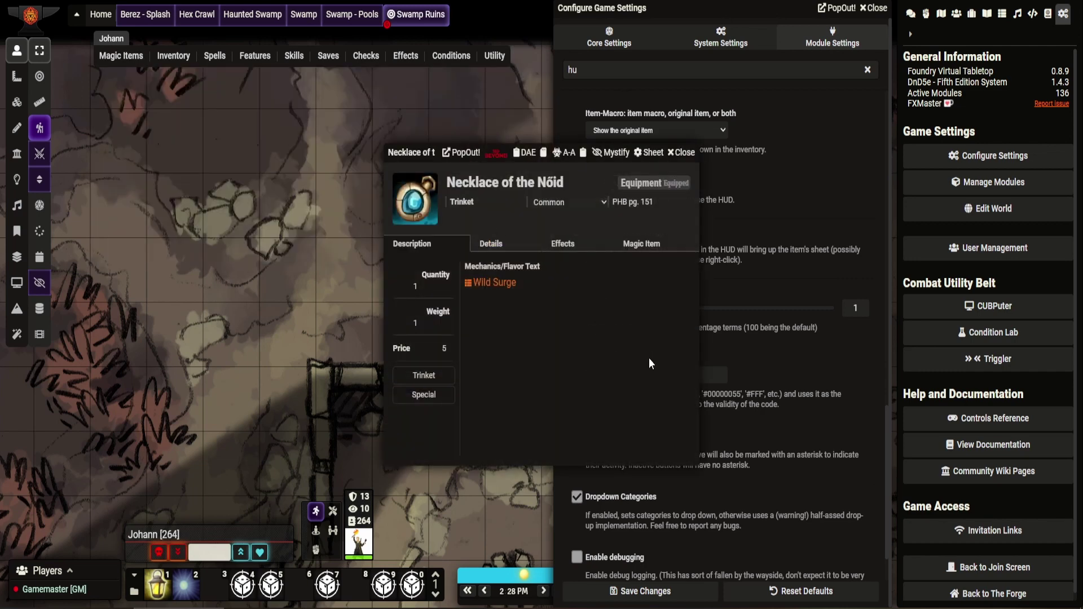
{"action": "left_click", "coordinate": [684, 154]}
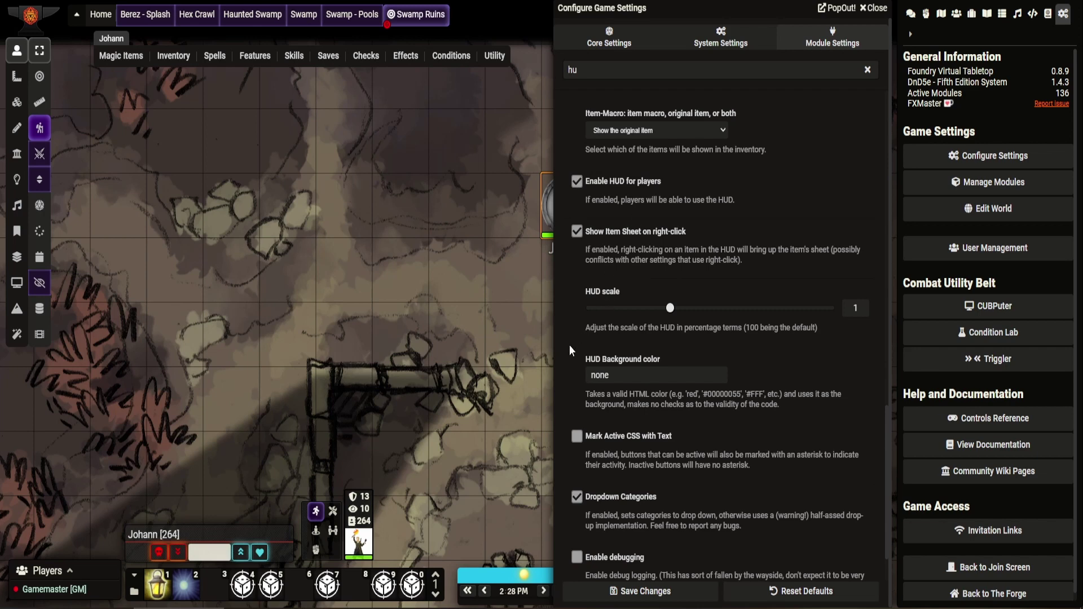
{"action": "scroll", "coordinate": [566, 334], "scroll_direction": "down", "scroll_amount": 1}
{"action": "scroll", "coordinate": [566, 333], "scroll_direction": "down", "scroll_amount": 1}
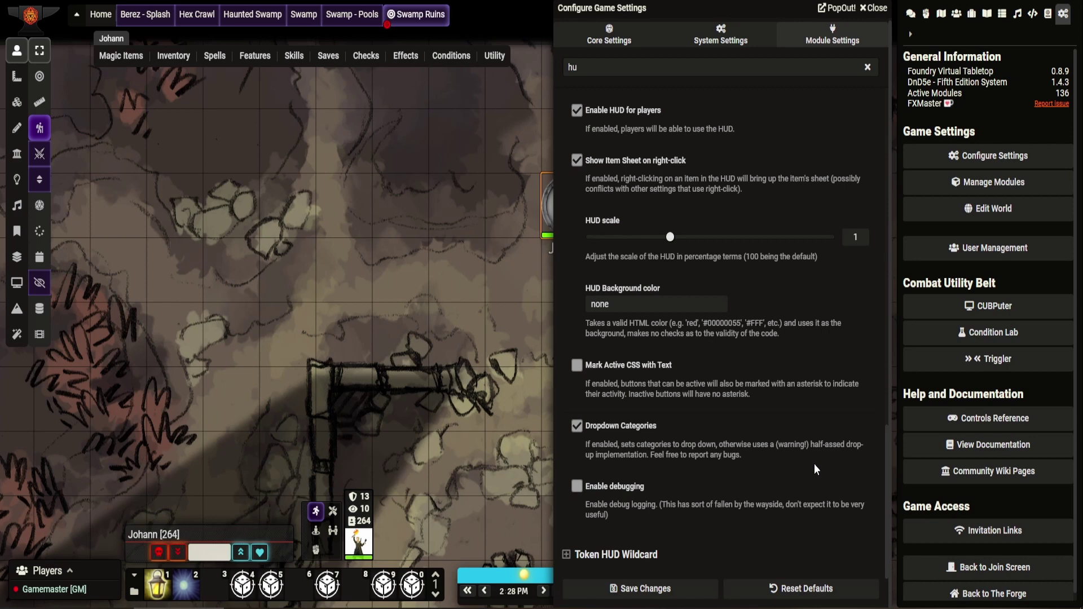
Apply the Token Action HUD changes with Save Changes, closing Configure Game Settings
{"action": "left_click", "coordinate": [649, 588]}
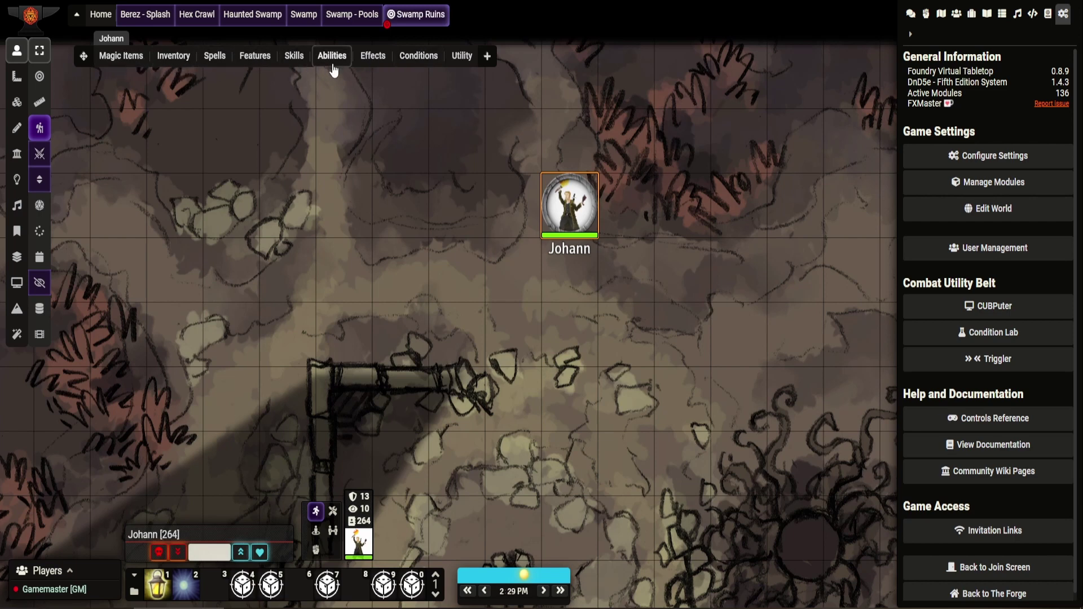
{"action": "left_click", "coordinate": [122, 67]}
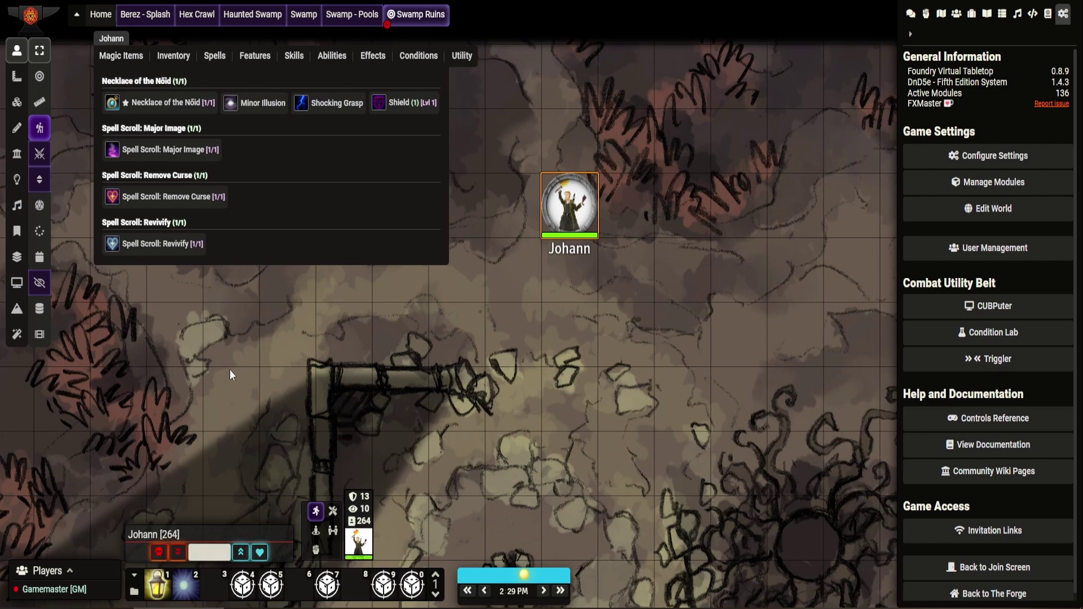
{"action": "left_click", "coordinate": [120, 56]}
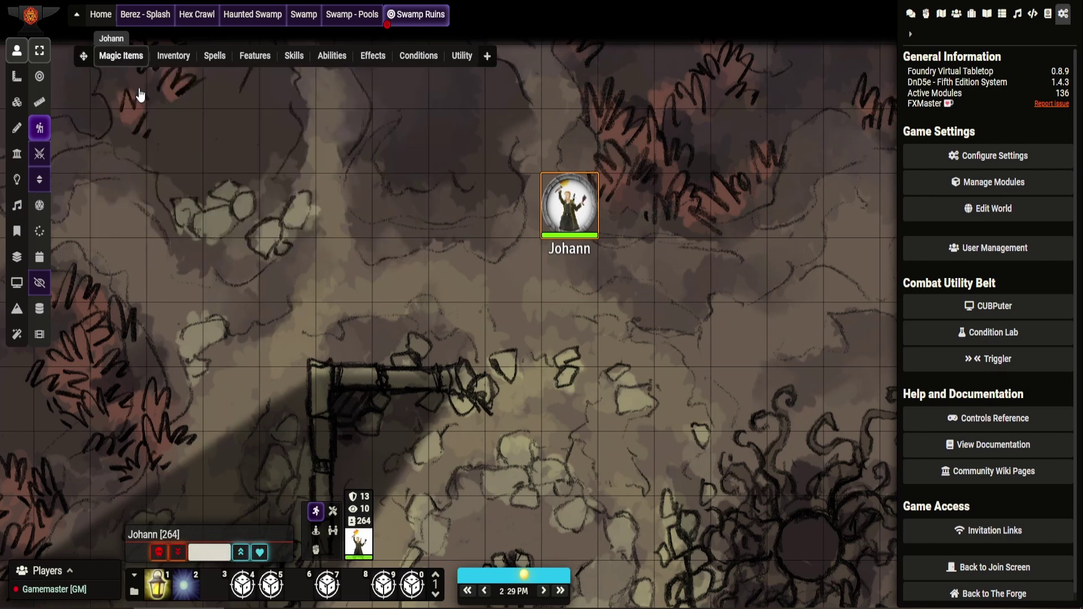
{"action": "left_click", "coordinate": [130, 58]}
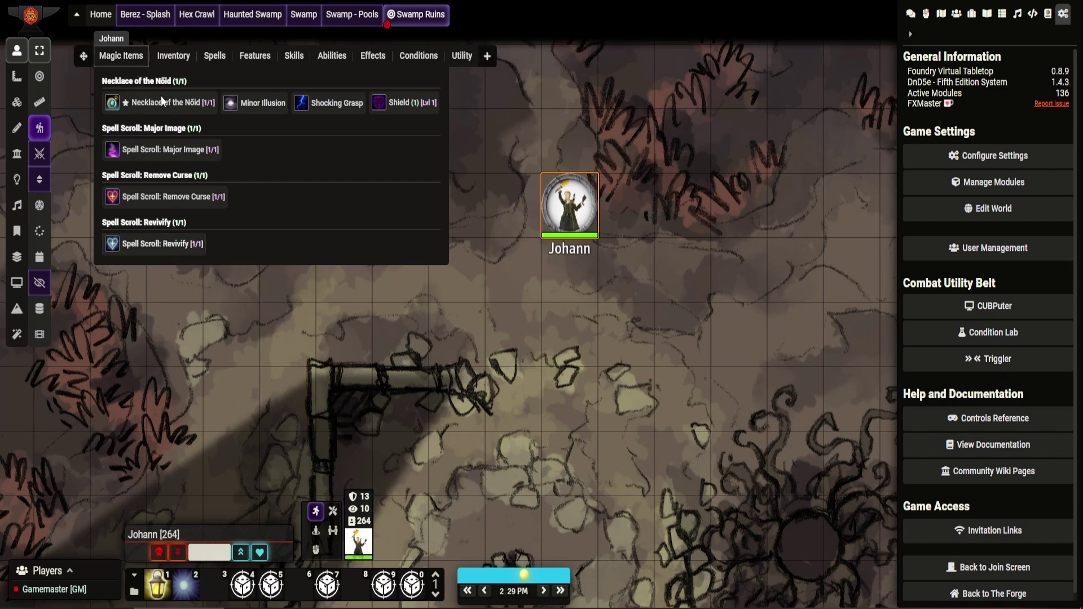
Browse Johann's Inventory and Spells categories, then switch the sidebar to the chat log
{"action": "left_click", "coordinate": [127, 56]}
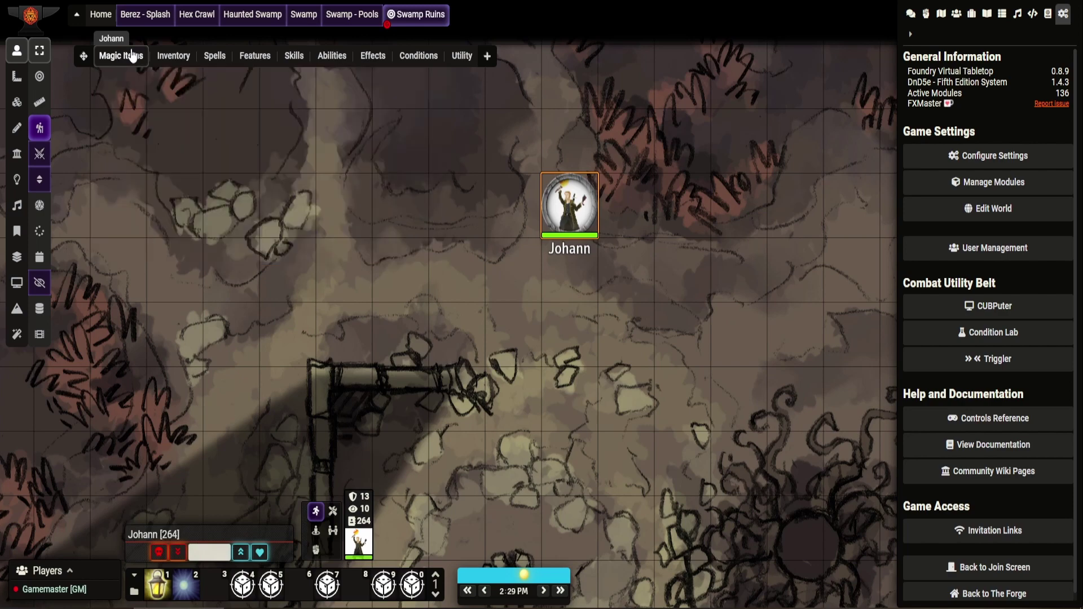
{"action": "left_click", "coordinate": [175, 57]}
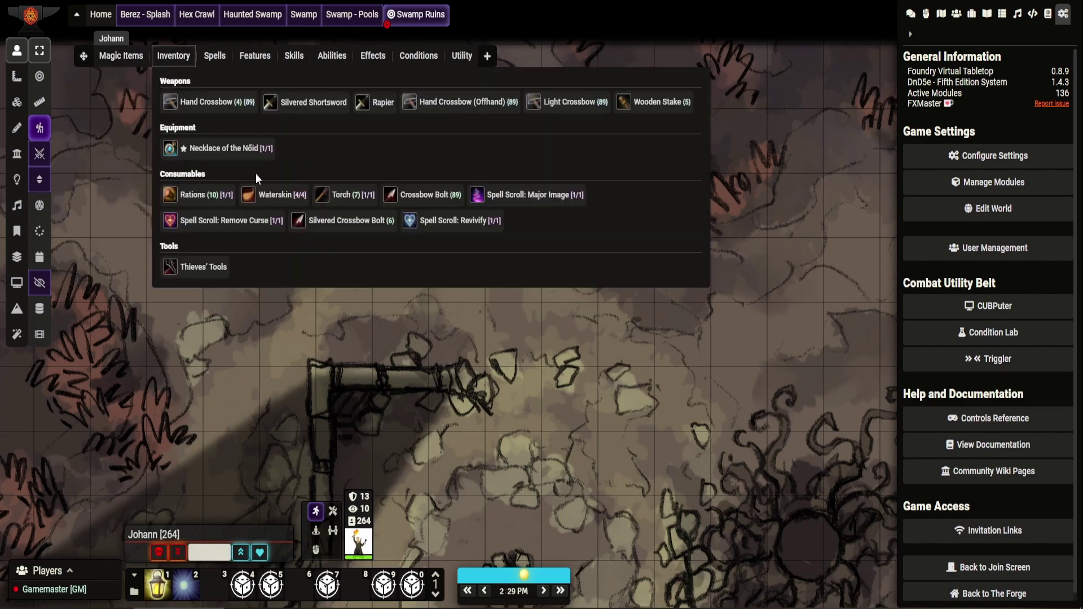
{"action": "left_click", "coordinate": [218, 57]}
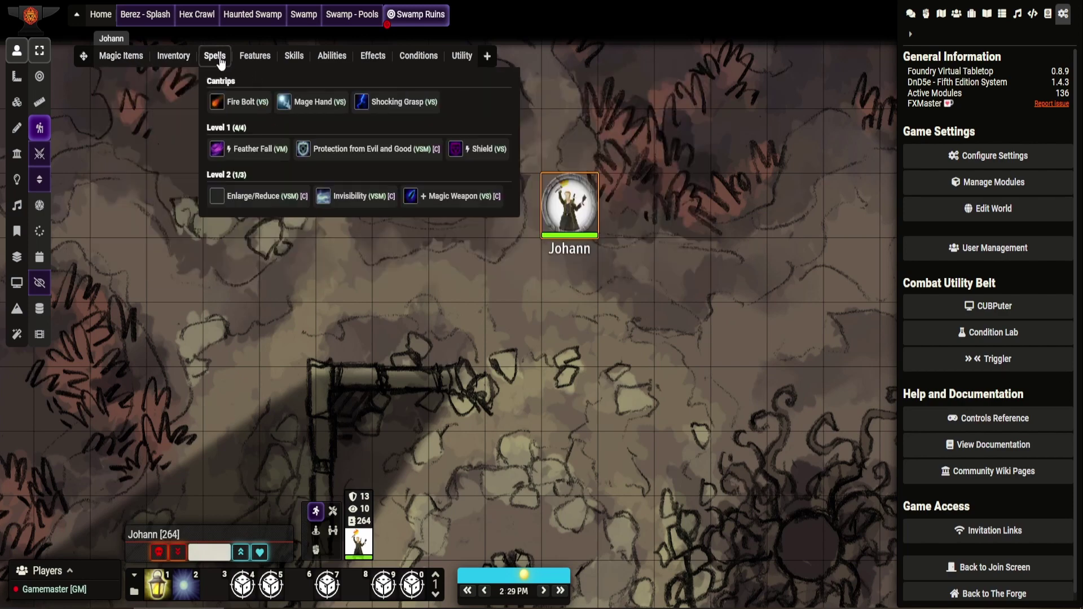
{"action": "left_click", "coordinate": [168, 59]}
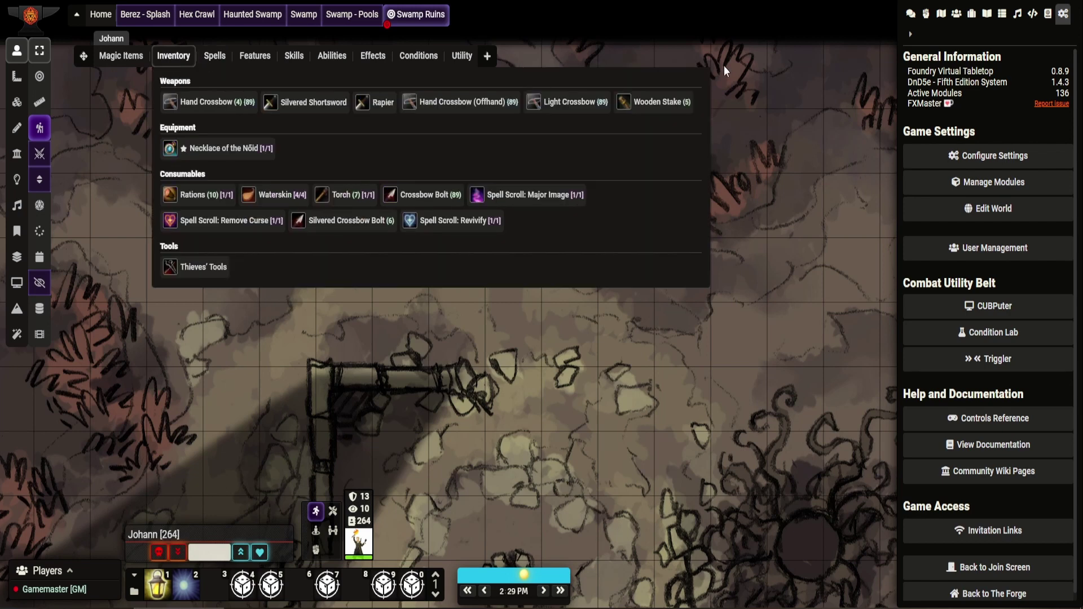
{"action": "left_click", "coordinate": [909, 15]}
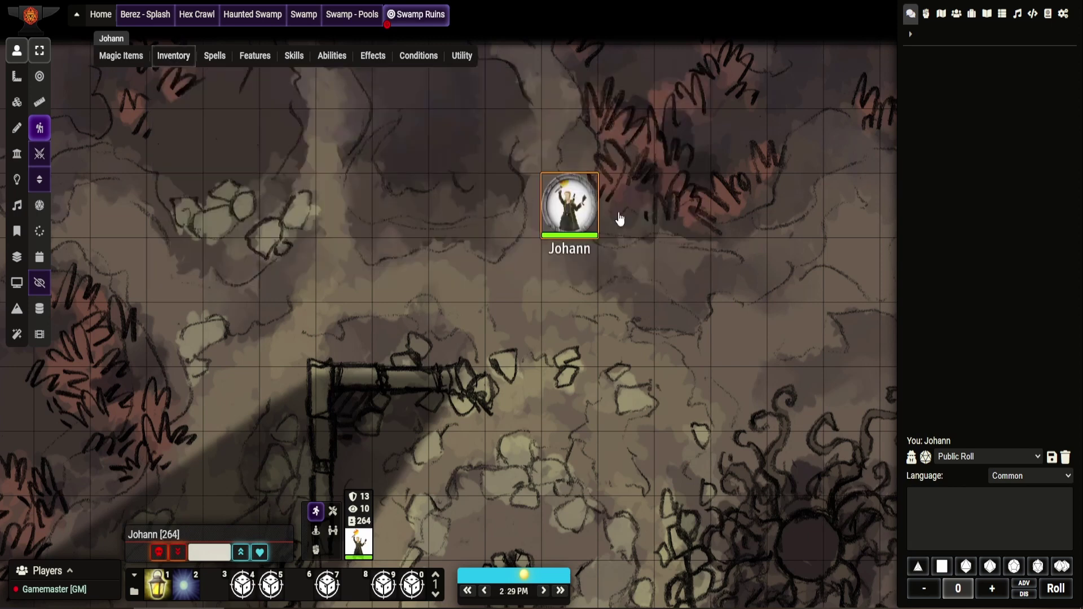
Cast Protection from Evil and Good from Johann's Spells list at level 1
{"action": "left_click", "coordinate": [228, 56]}
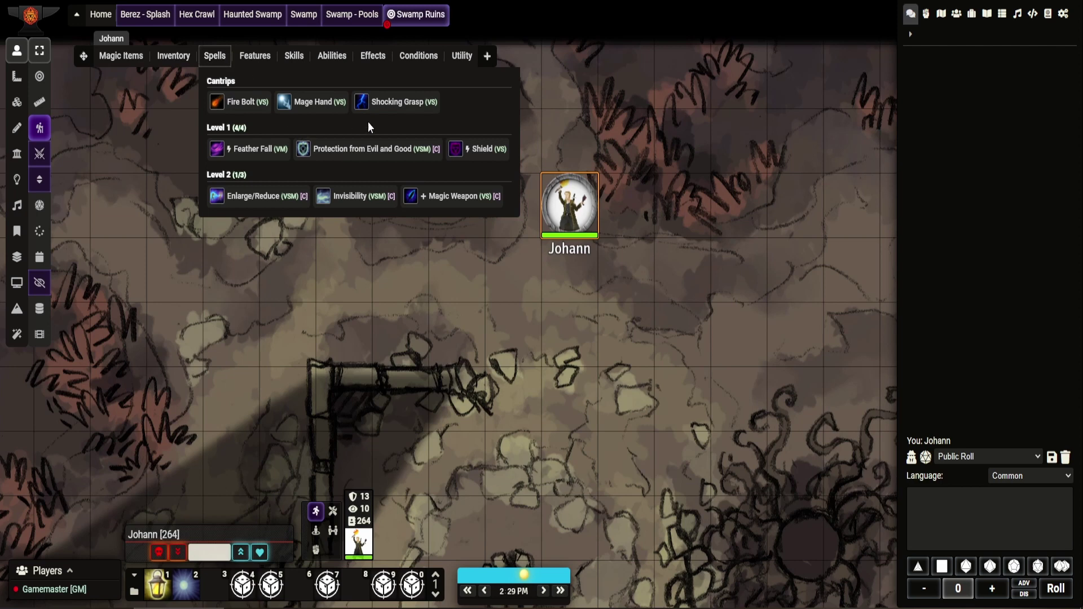
{"action": "left_click", "coordinate": [409, 159]}
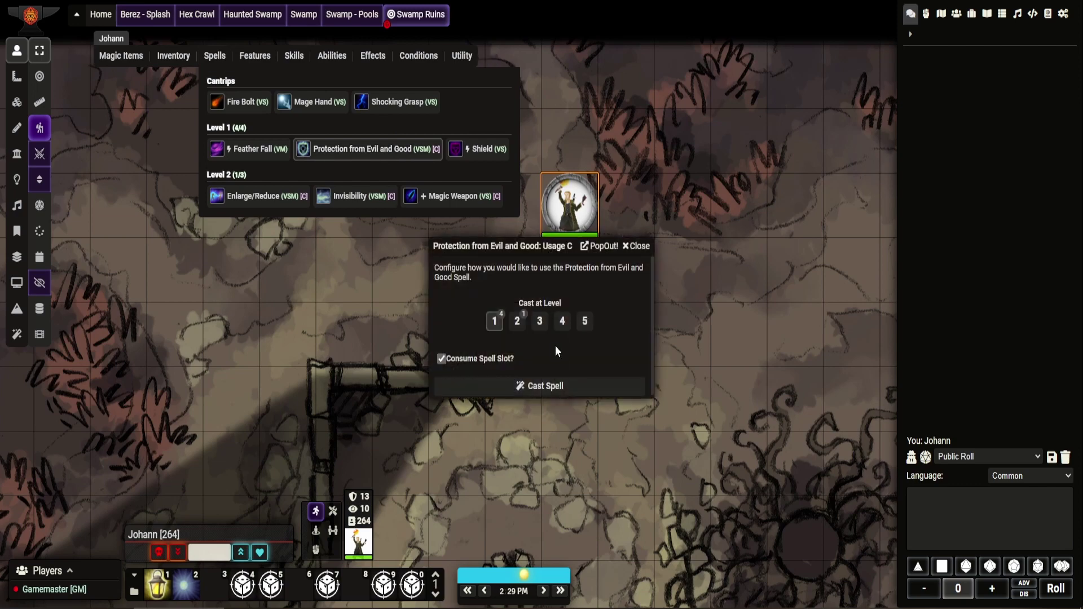
{"action": "left_click", "coordinate": [533, 385]}
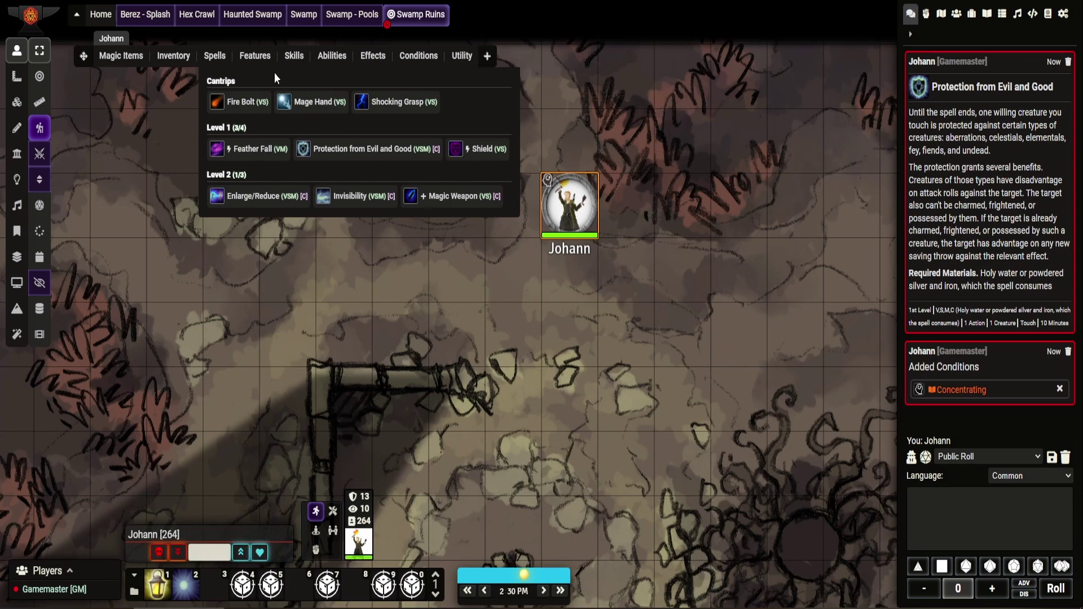
View Johann's Features, then show Skills with Arcana, Insight, Investigation and Survival proficient
{"action": "left_click", "coordinate": [214, 56]}
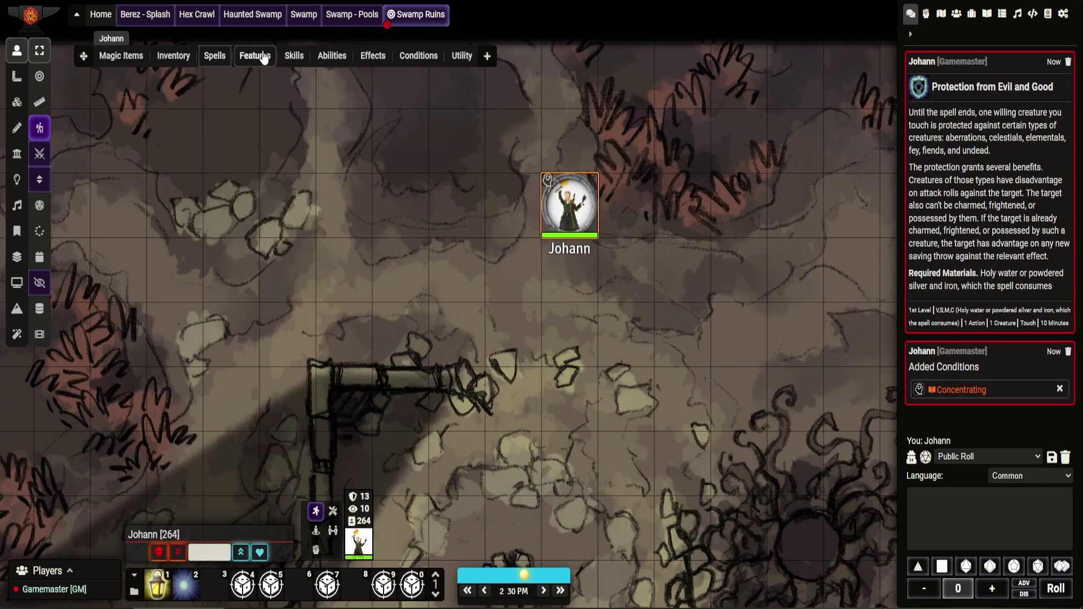
{"action": "left_click", "coordinate": [263, 57]}
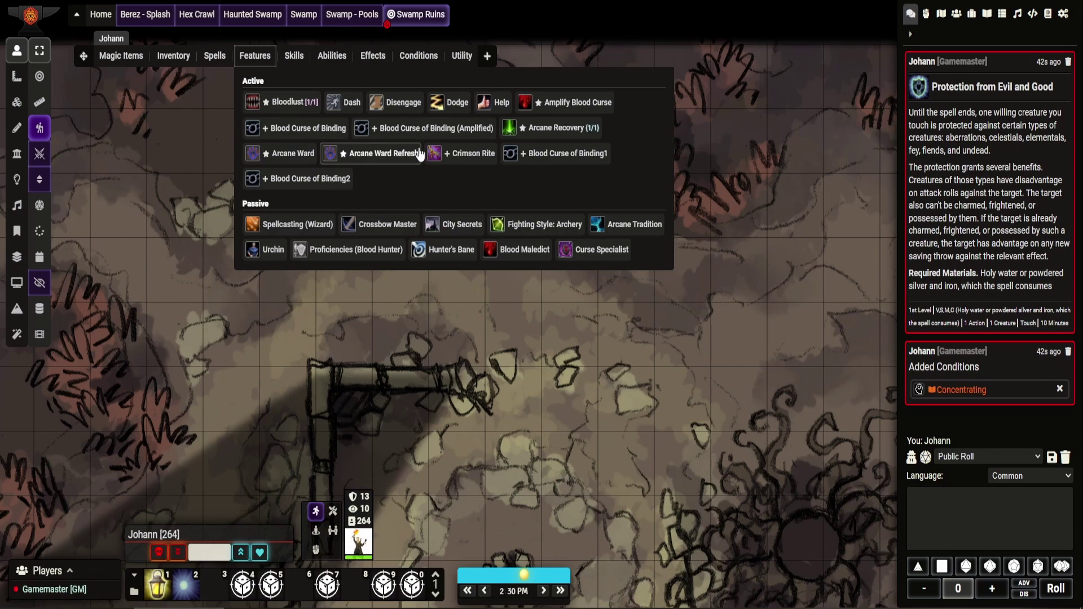
{"action": "mouse_move", "coordinate": [297, 55]}
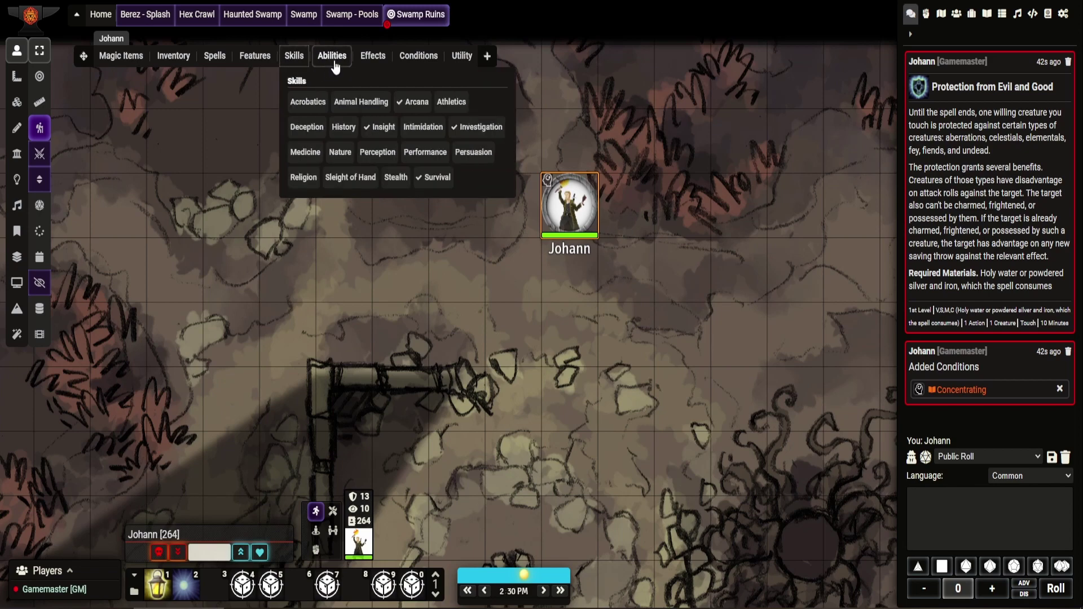
Open Johann's Abilities list and bring up the Strength ability check prompt
{"action": "mouse_move", "coordinate": [335, 66]}
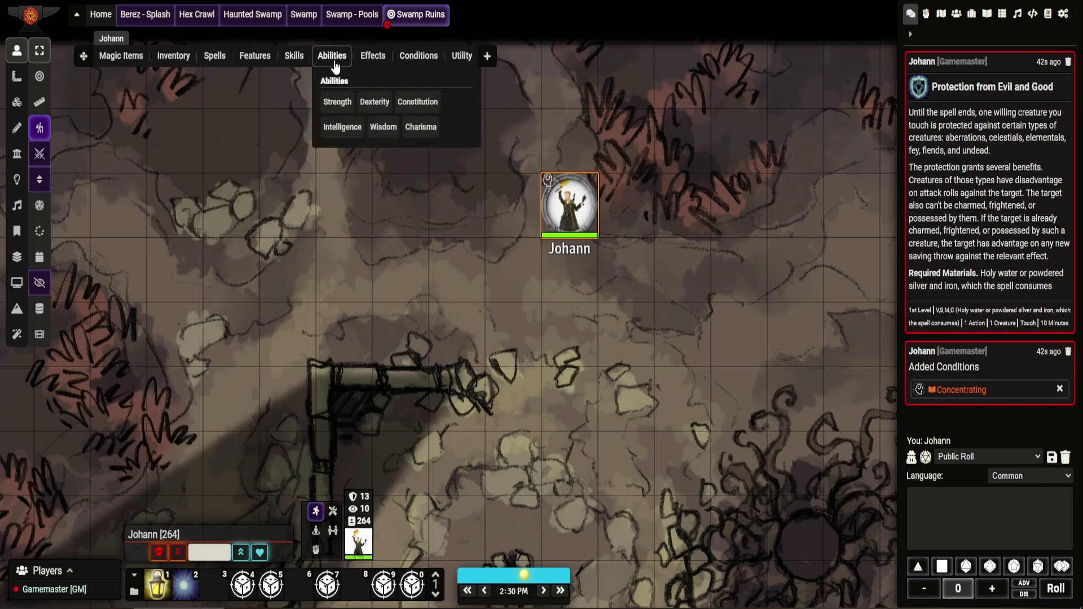
{"action": "left_click", "coordinate": [337, 104]}
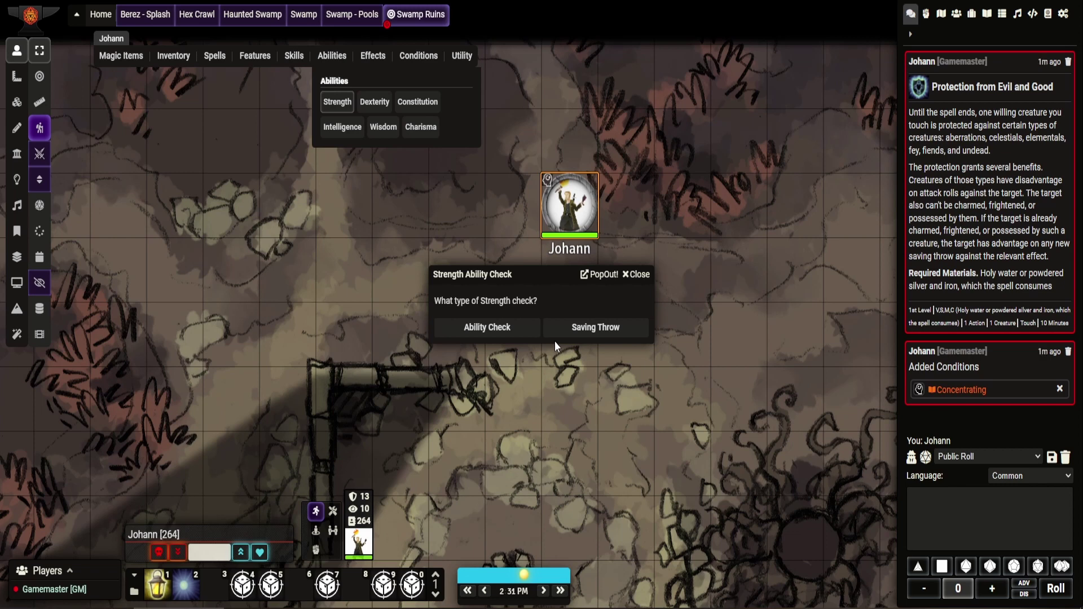
Apply the Blinded condition to Johann from the HUD's Effects conditions list
{"action": "left_click", "coordinate": [638, 276]}
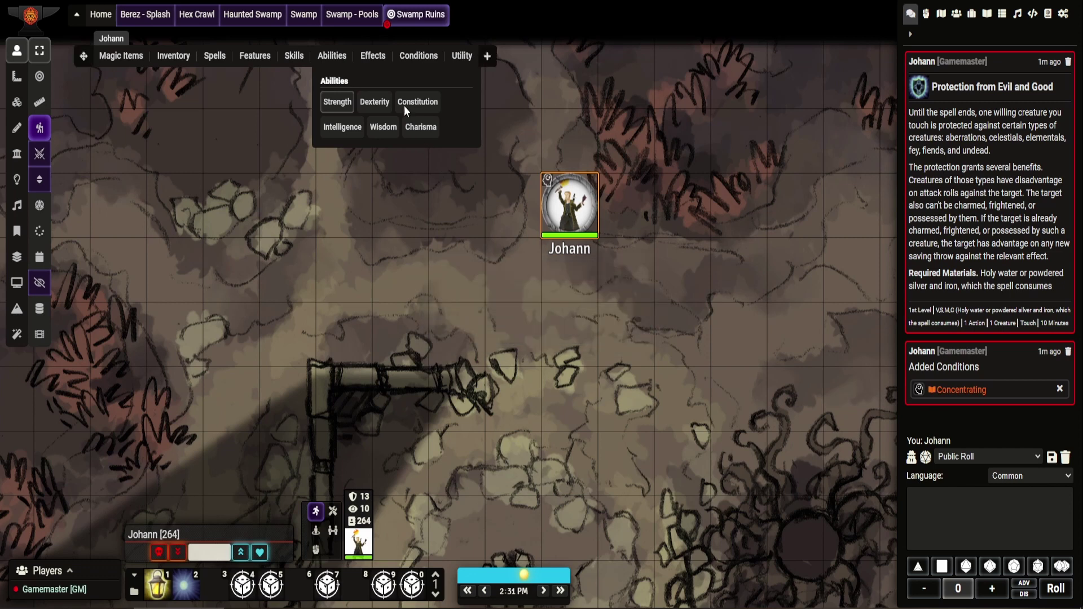
{"action": "left_click", "coordinate": [373, 57]}
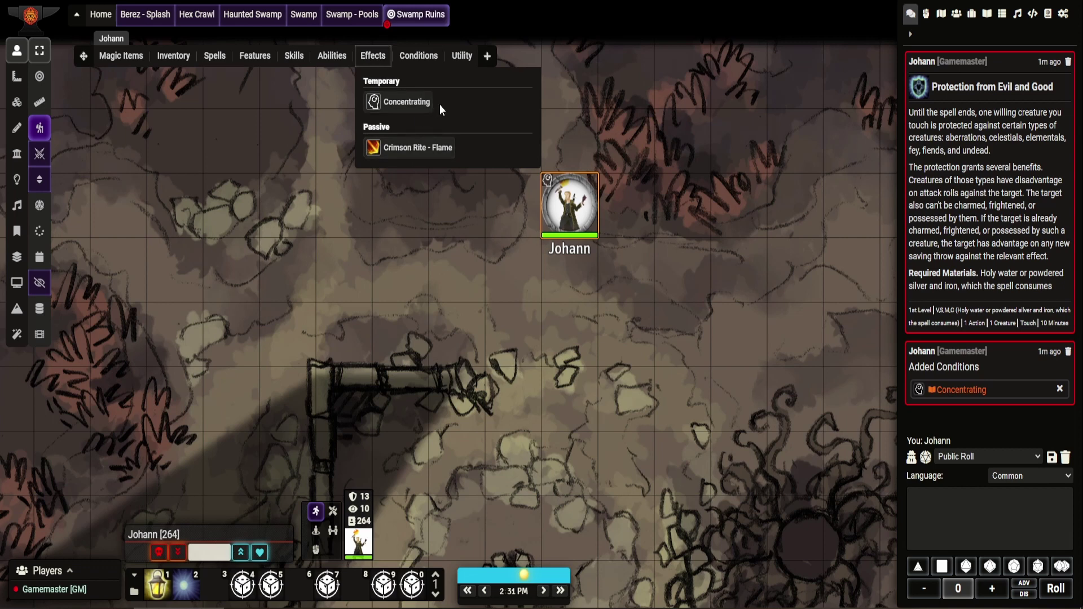
{"action": "left_click", "coordinate": [428, 107]}
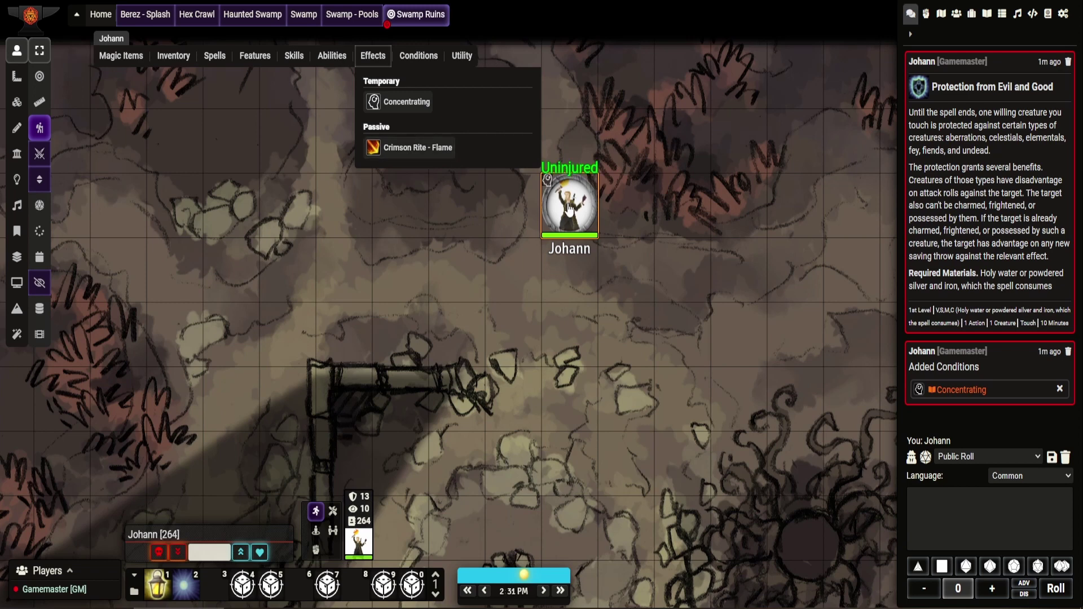
{"action": "left_click", "coordinate": [410, 63]}
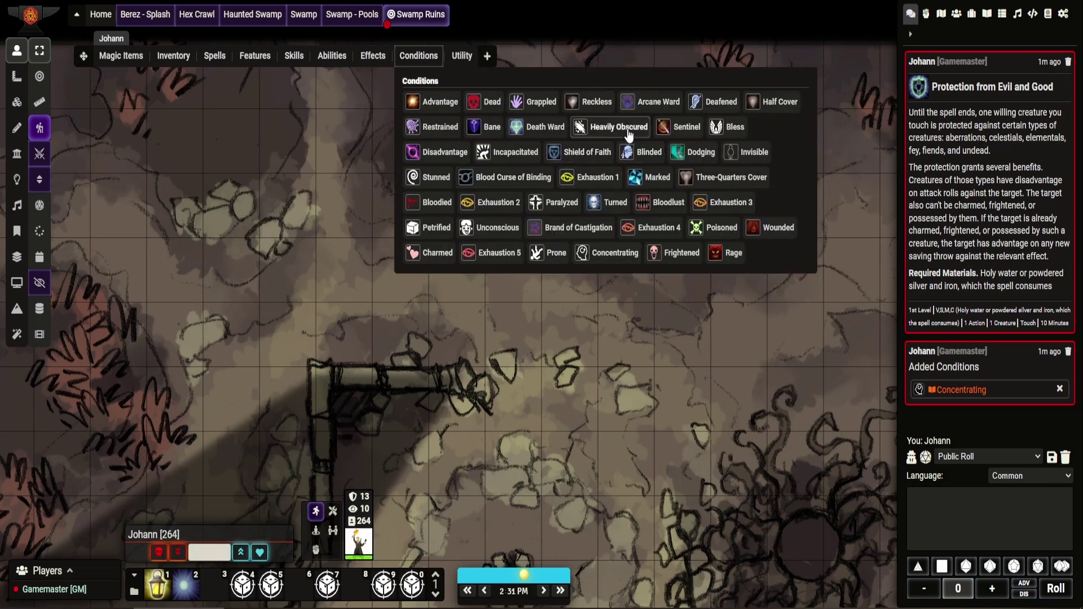
{"action": "left_click", "coordinate": [643, 157]}
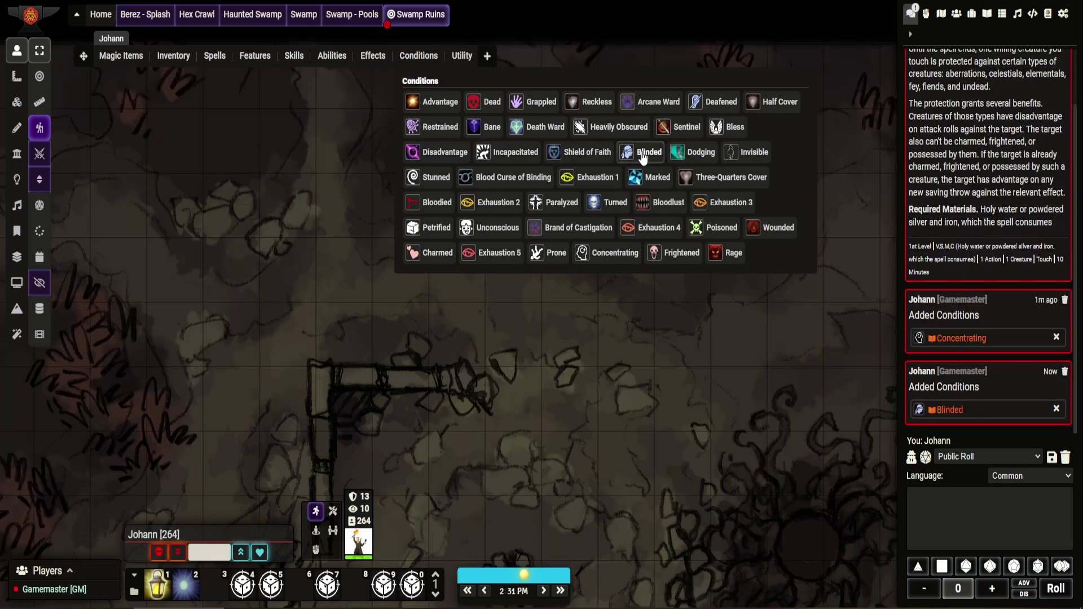
{"action": "left_click", "coordinate": [432, 62]}
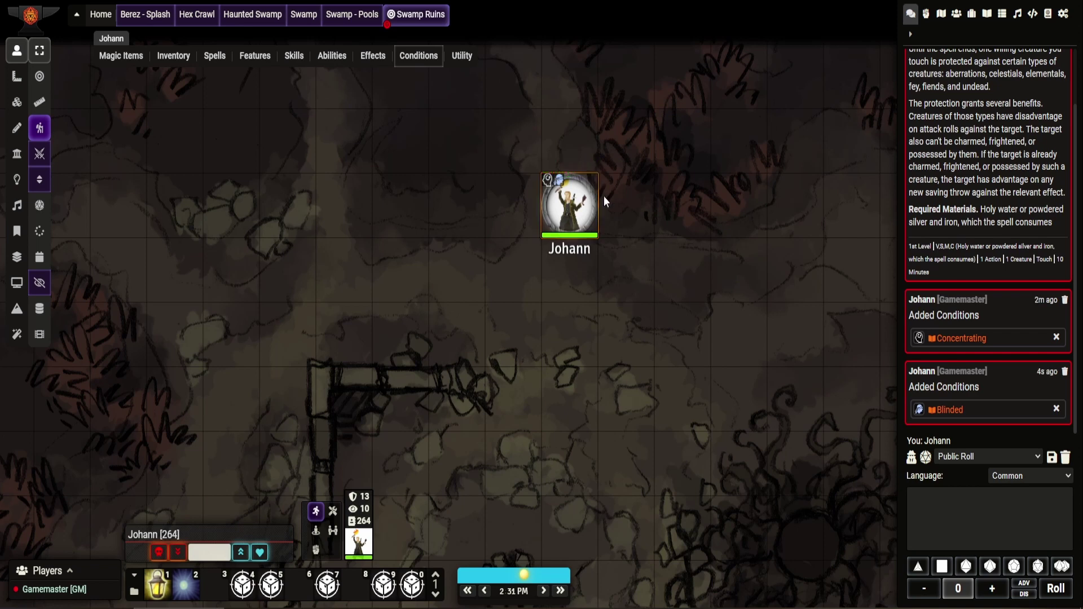
Move Johann's token about 25 ft left and clear all his conditions, including Concentrating
{"action": "right_click", "coordinate": [574, 207]}
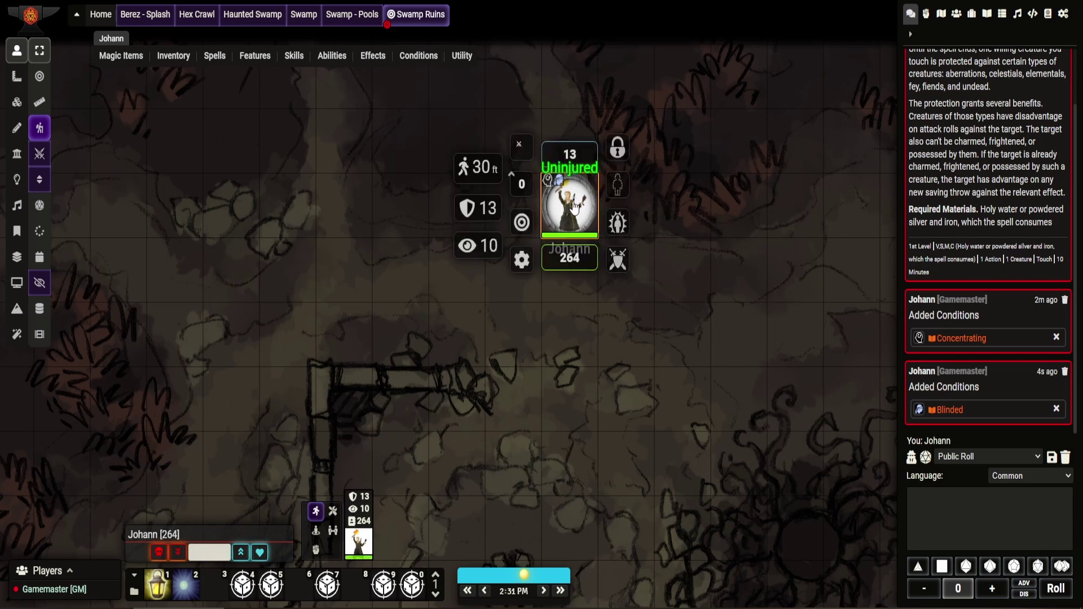
{"action": "left_click", "coordinate": [618, 223]}
{"action": "mouse_move", "coordinate": [558, 197]}
{"action": "left_mouse_down"}
{"action": "mouse_move", "coordinate": [336, 180]}
{"action": "mouse_move", "coordinate": [270, 196]}
{"action": "left_mouse_up"}
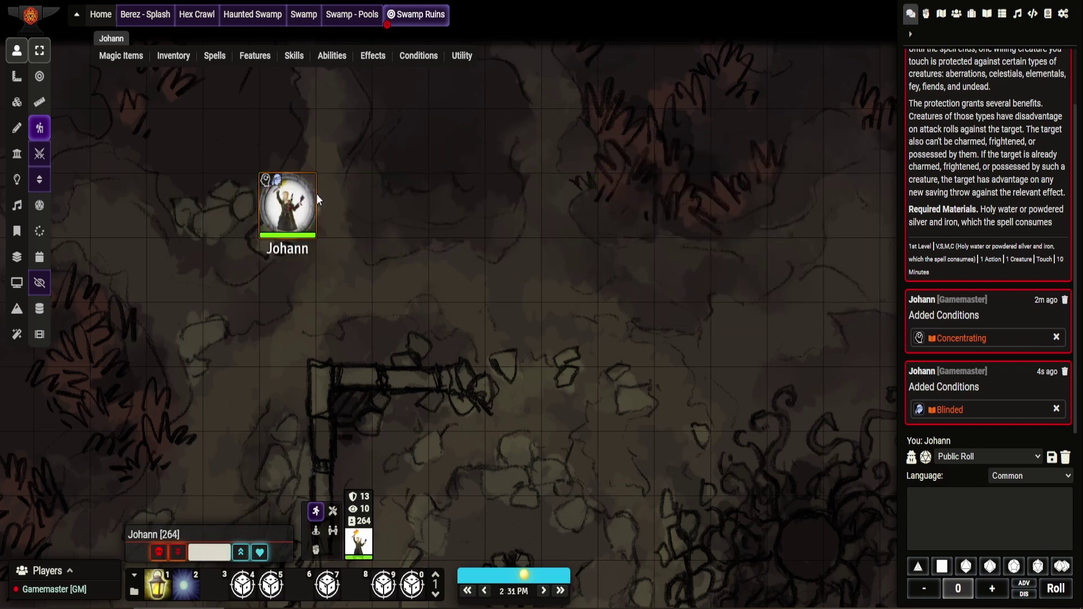
{"action": "right_click", "coordinate": [307, 200]}
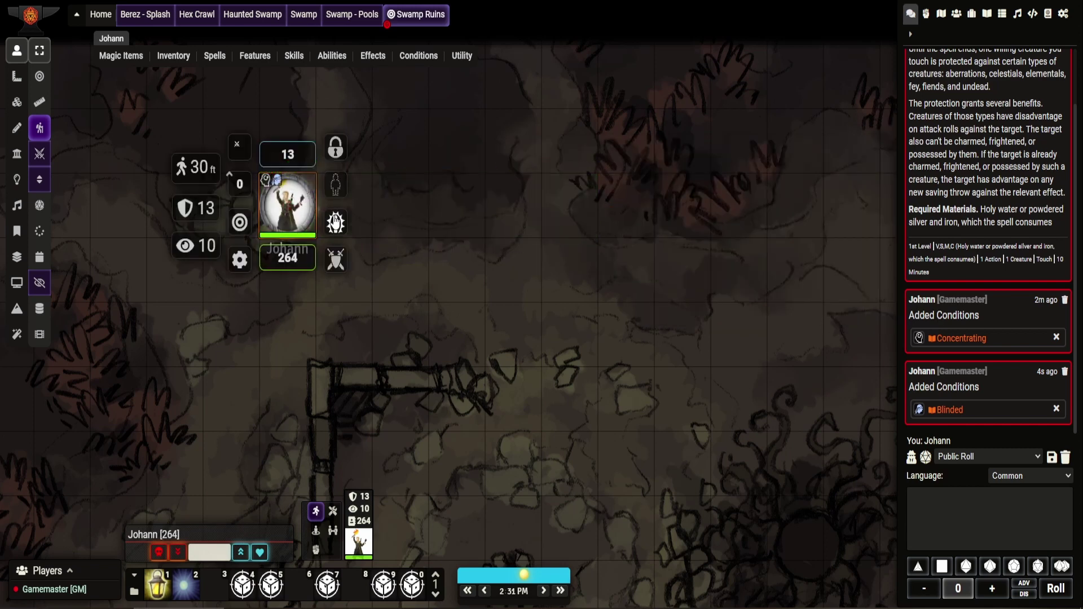
{"action": "left_click", "coordinate": [335, 223]}
{"action": "left_click", "coordinate": [631, 130]}
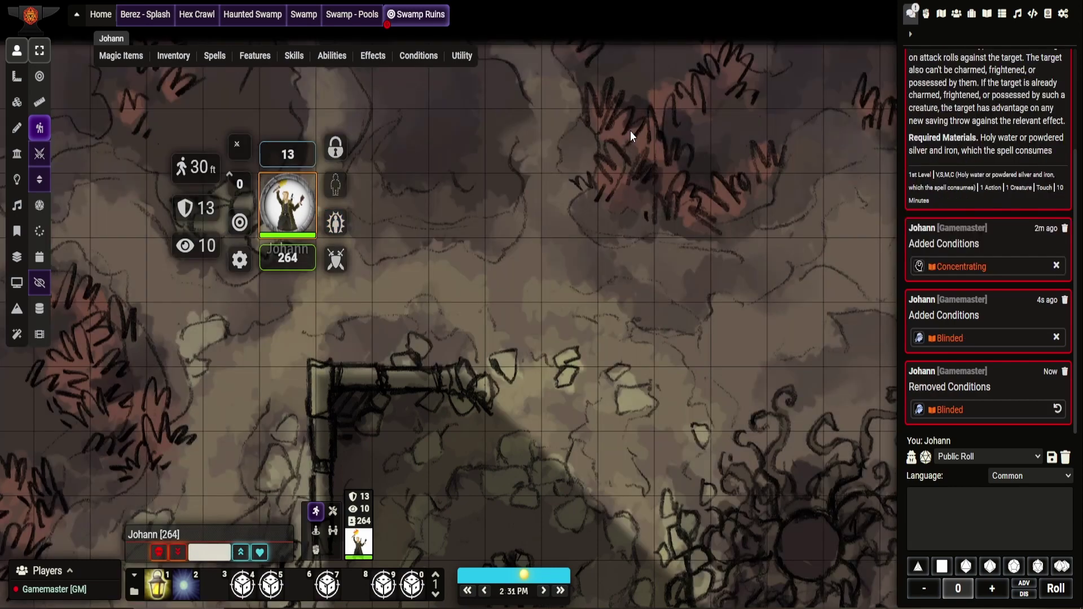
Grant Johann inspiration, toggle his token visibility off and on, and roll initiative (16)
{"action": "left_click", "coordinate": [461, 64]}
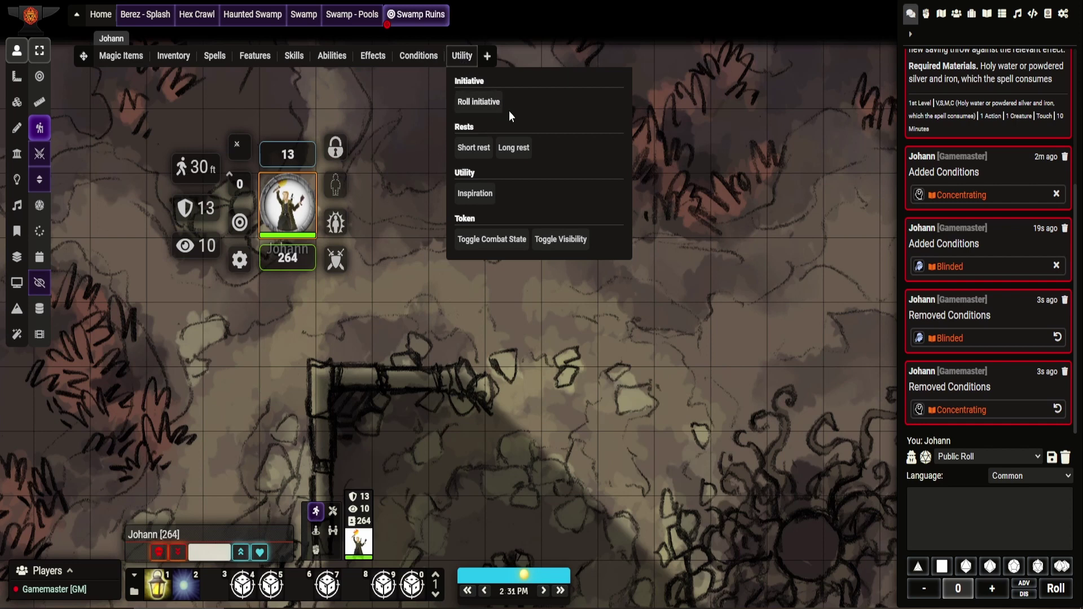
{"action": "left_click", "coordinate": [475, 193]}
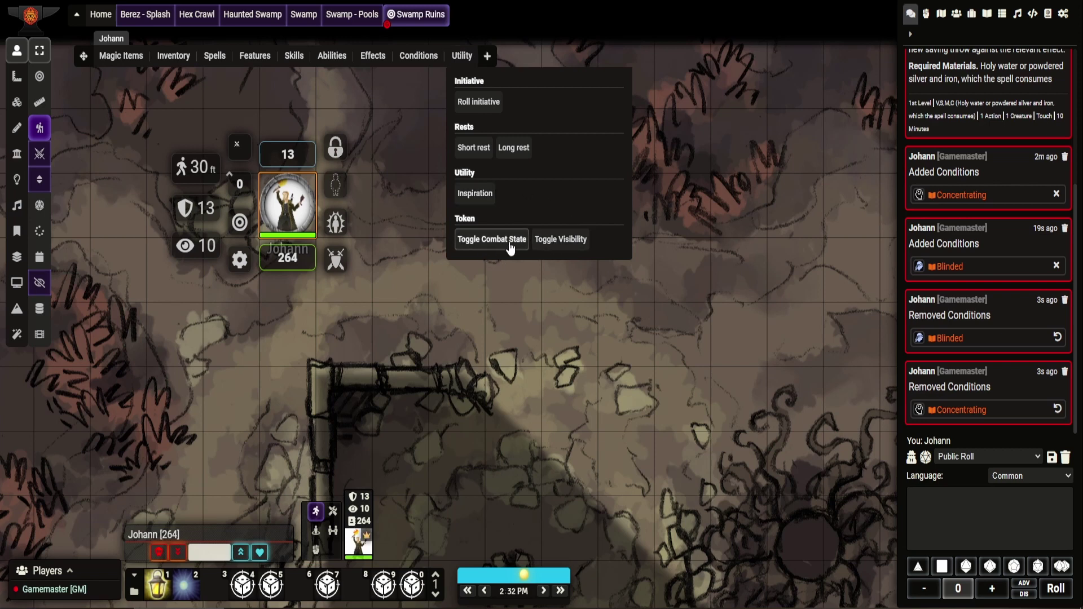
{"action": "left_click", "coordinate": [568, 240]}
{"action": "left_click", "coordinate": [568, 241]}
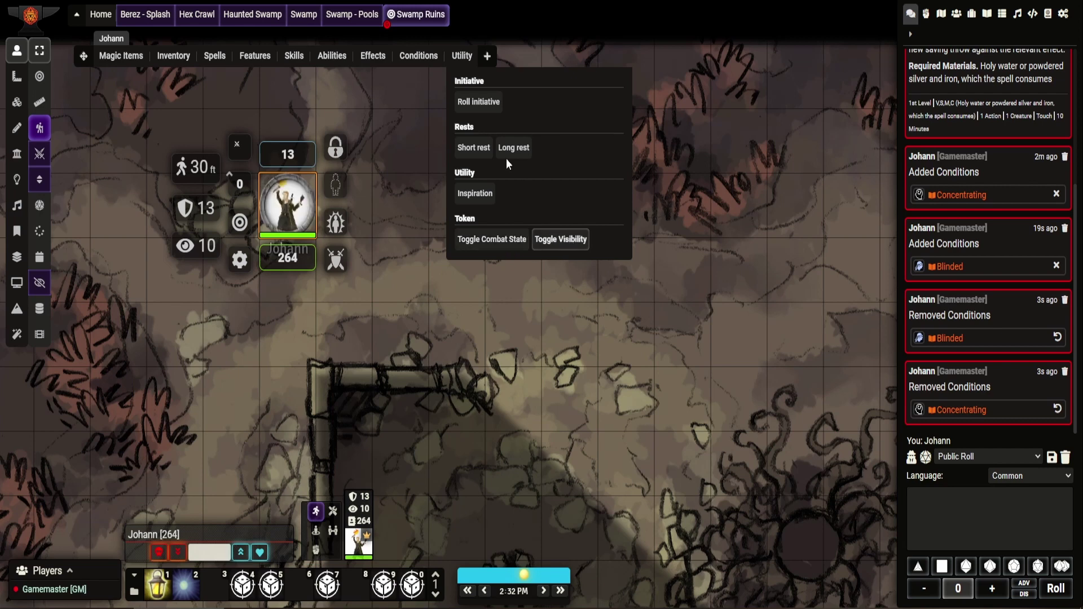
{"action": "left_click", "coordinate": [486, 106]}
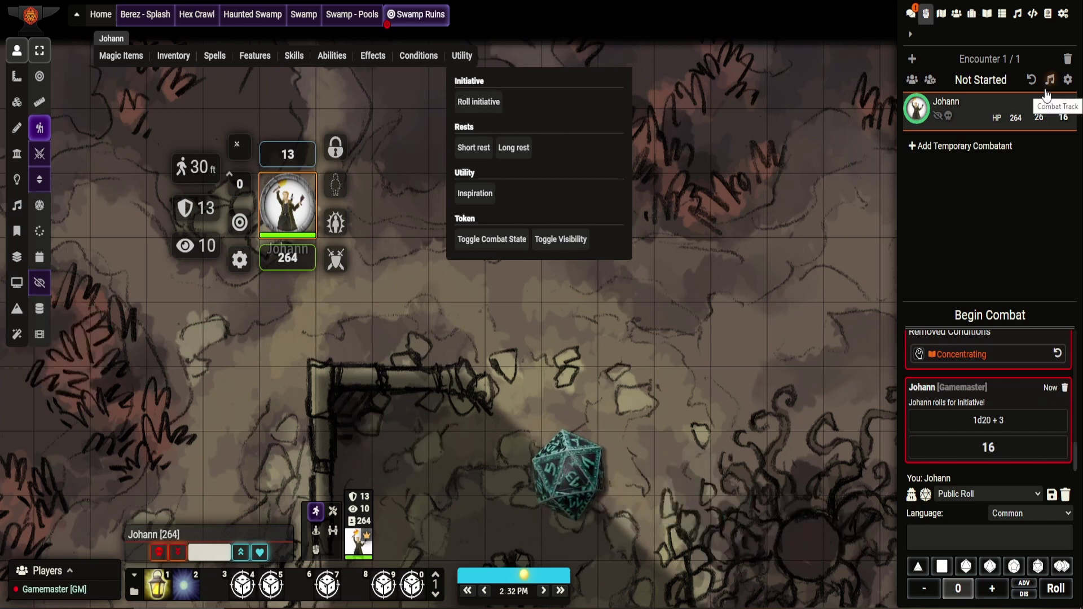
{"action": "left_click", "coordinate": [910, 15]}
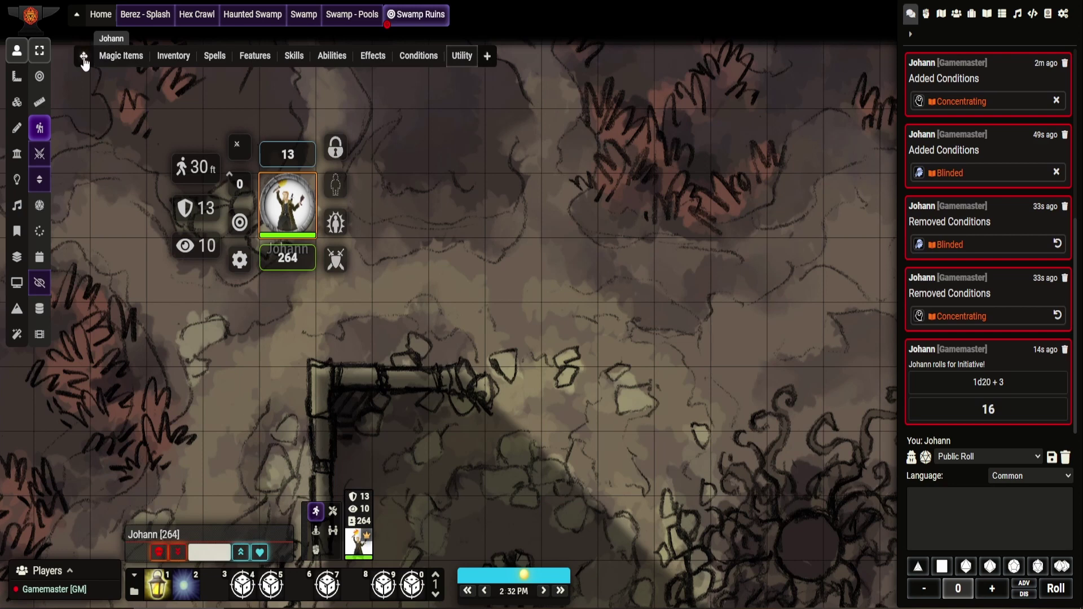
Drag the Token Action HUD's move handle to the canvas's top-left corner
{"action": "mouse_move", "coordinate": [84, 56]}
{"action": "left_mouse_down"}
{"action": "mouse_move", "coordinate": [300, 100]}
{"action": "mouse_move", "coordinate": [306, 81]}
{"action": "mouse_move", "coordinate": [60, 47]}
{"action": "left_mouse_up"}
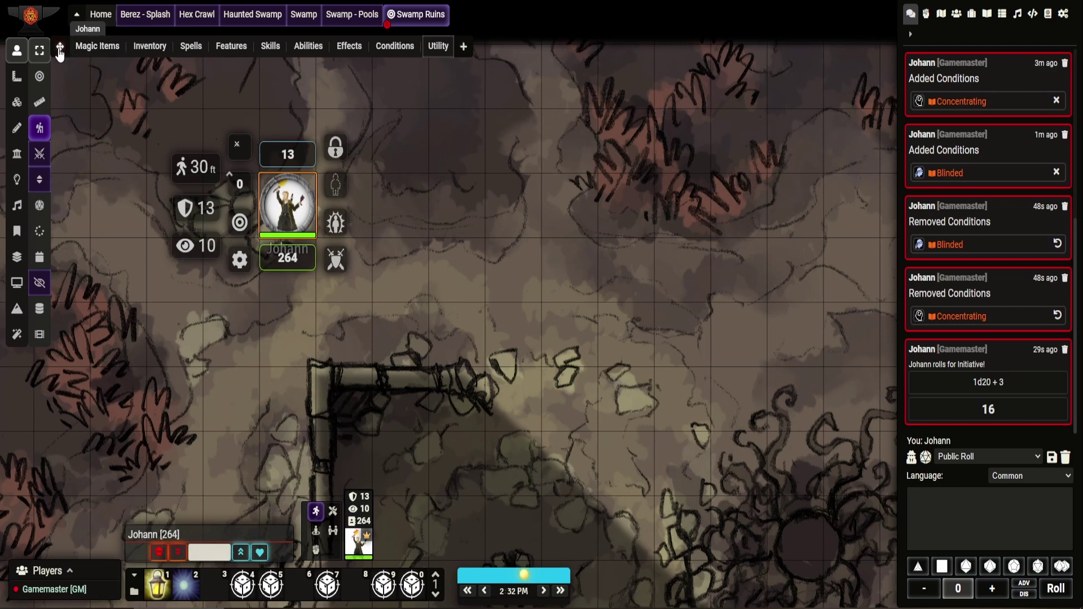
{"action": "left_click_drag", "start_coordinate": [58, 50], "coordinate": [40, 50]}
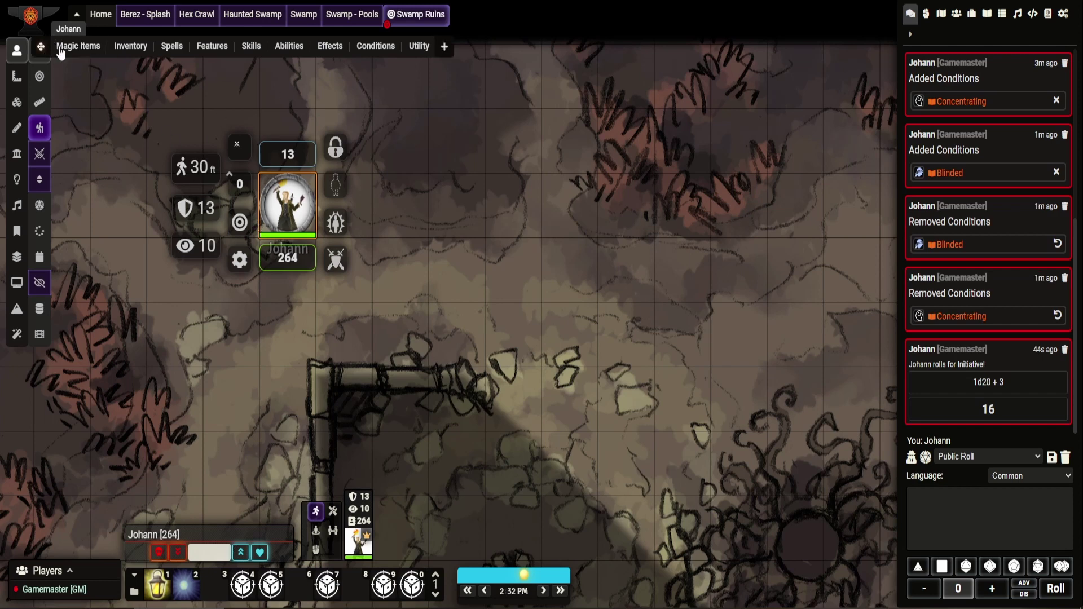
{"action": "mouse_move", "coordinate": [62, 51]}
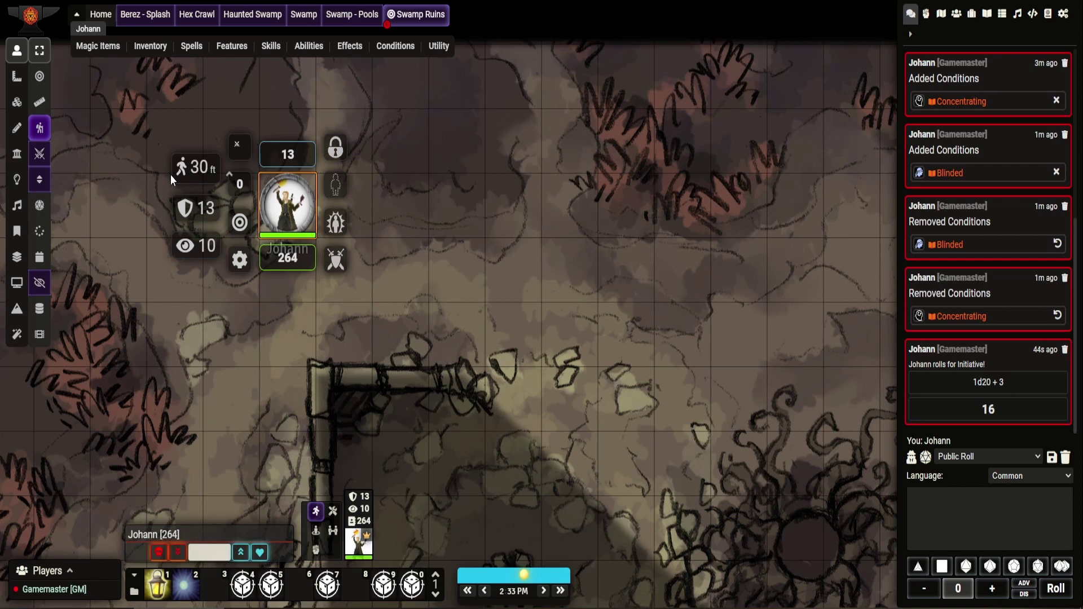
Open Module Settings from the game settings panel and filter the list by 'hu'
{"action": "left_click", "coordinate": [1063, 13]}
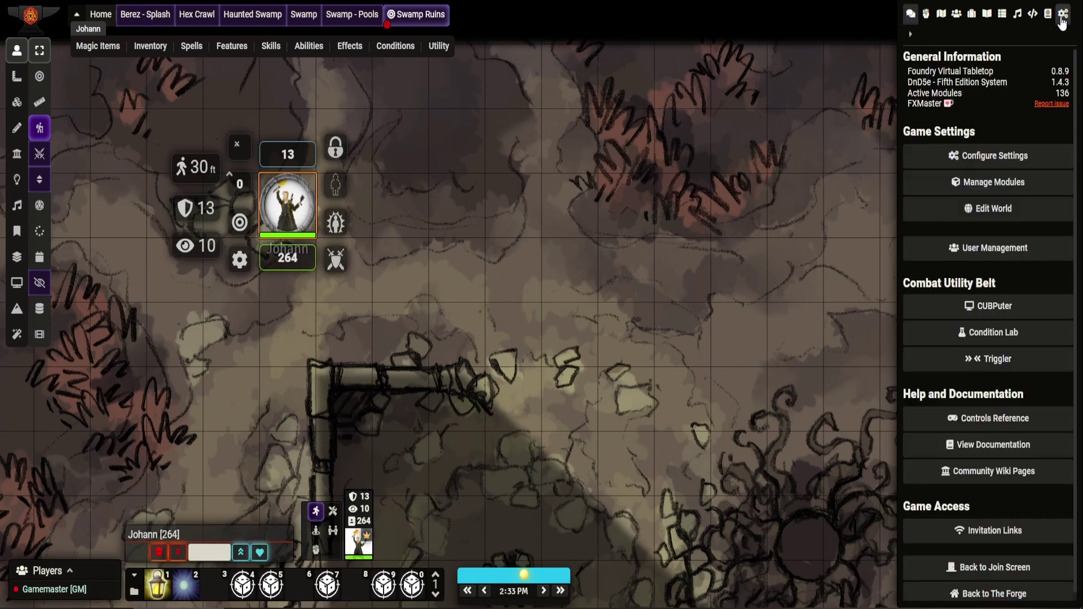
{"action": "left_click", "coordinate": [994, 156]}
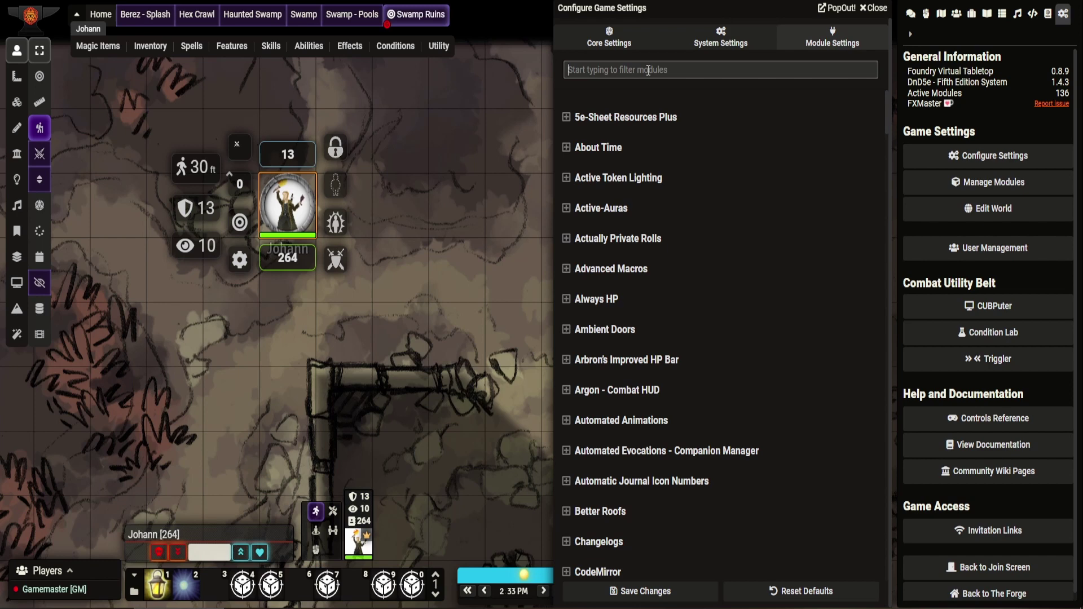
{"action": "type", "text": "hu"}
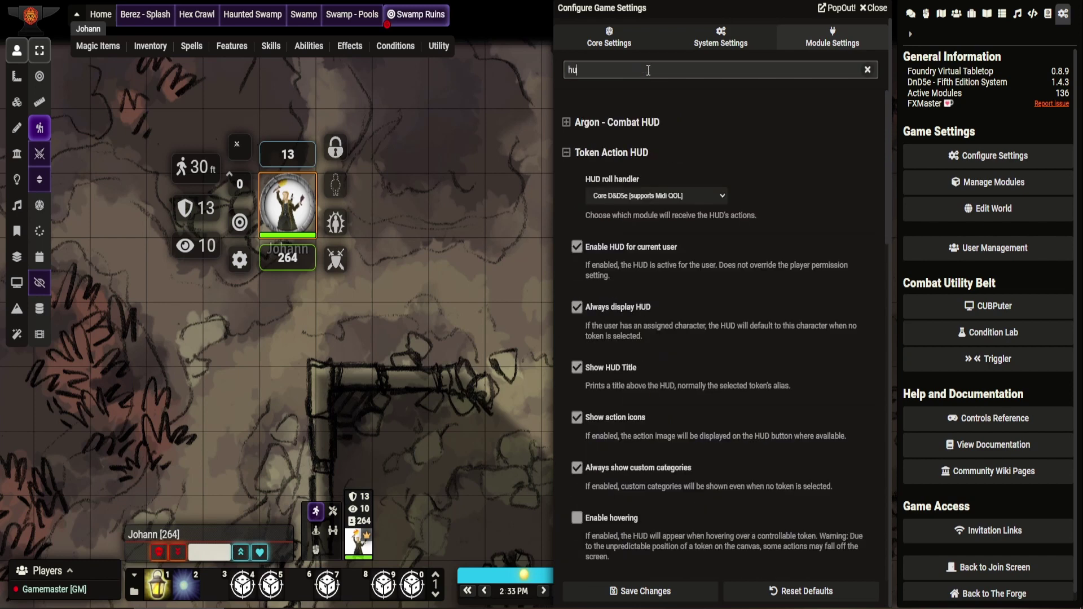
Collapse Token Action HUD, then expand and collapse Token HUD Wildcard to review its settings
{"action": "left_click", "coordinate": [565, 153]}
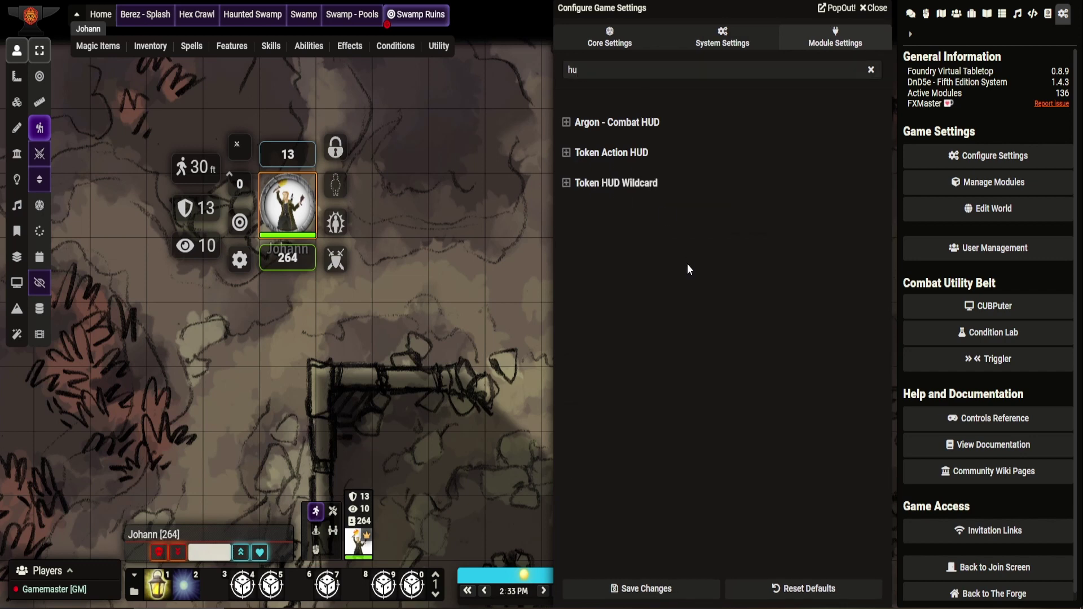
{"action": "left_click", "coordinate": [617, 188]}
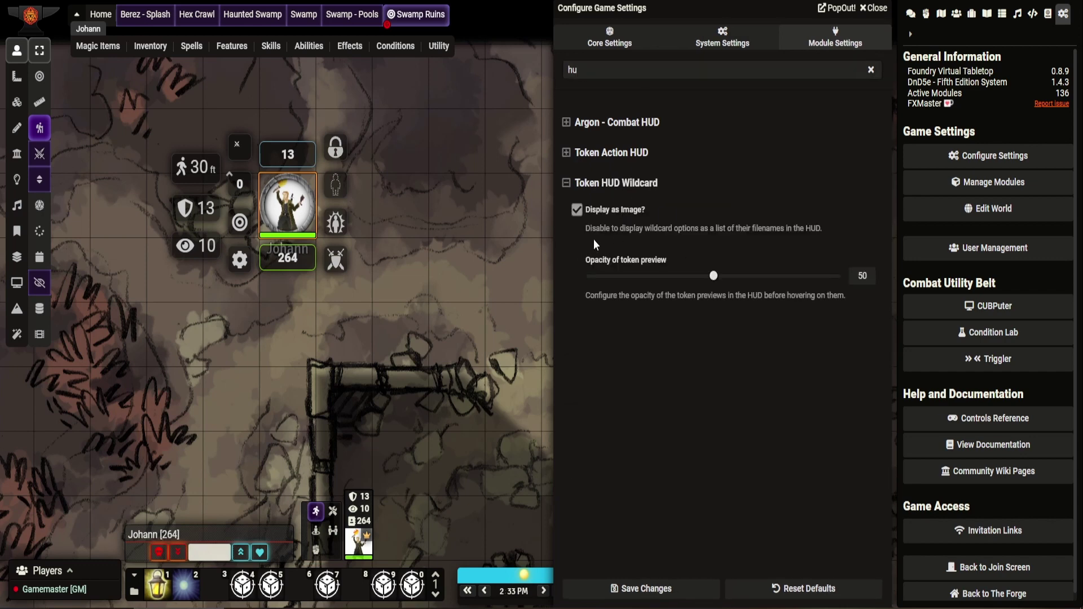
{"action": "left_click", "coordinate": [575, 190]}
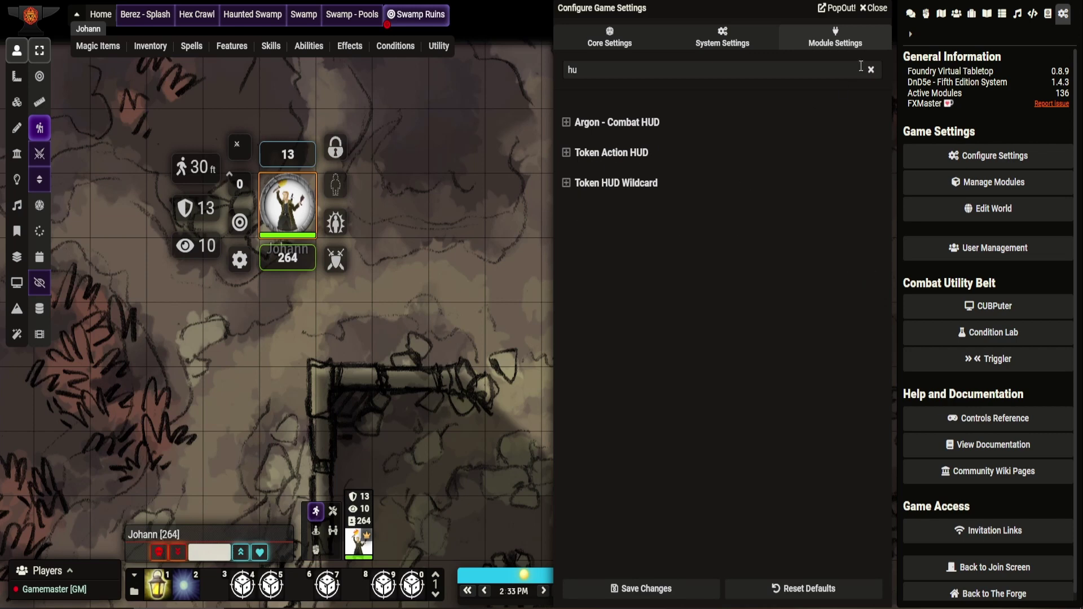
{"action": "left_click", "coordinate": [875, 10]}
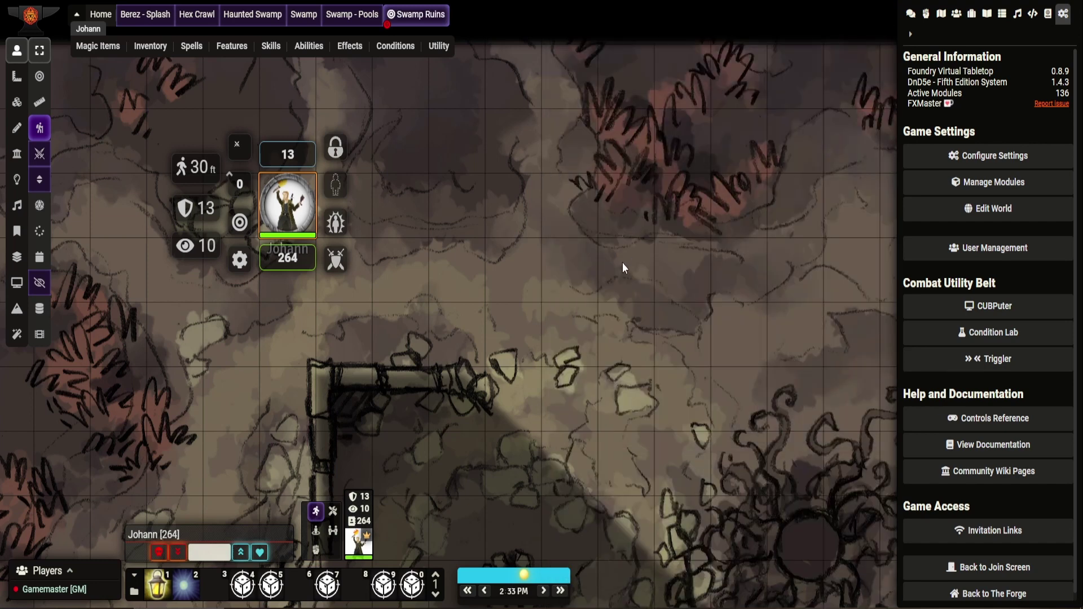